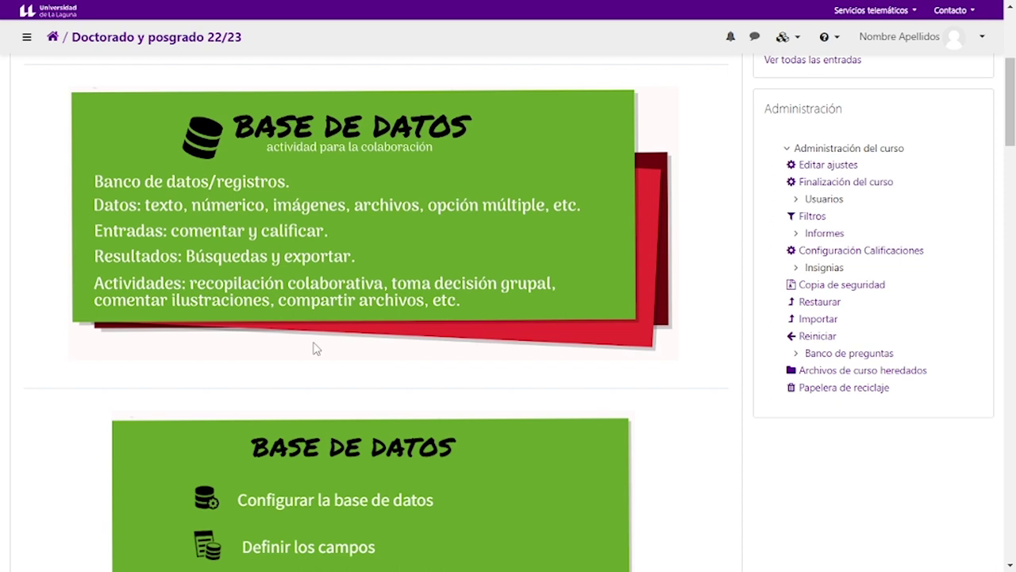
# Turn on editing mode for the Aula Asignatura 4 course
pyautogui.scroll(-2, 315, 350)
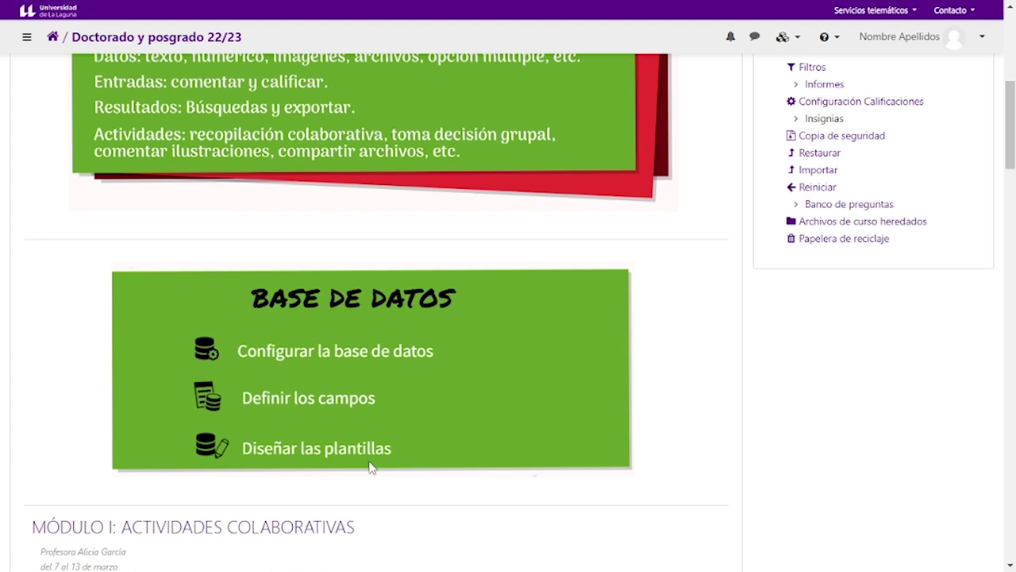
pyautogui.scroll(-2, 371, 468)
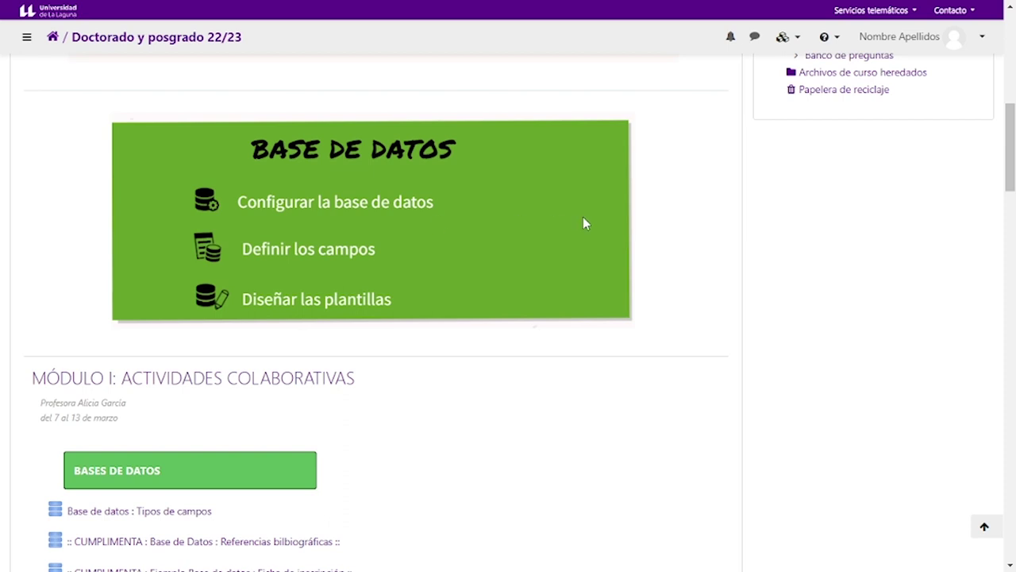
pyautogui.moveTo(1010, 176); pyautogui.dragTo(1010, 31)
pyautogui.click(938, 133)
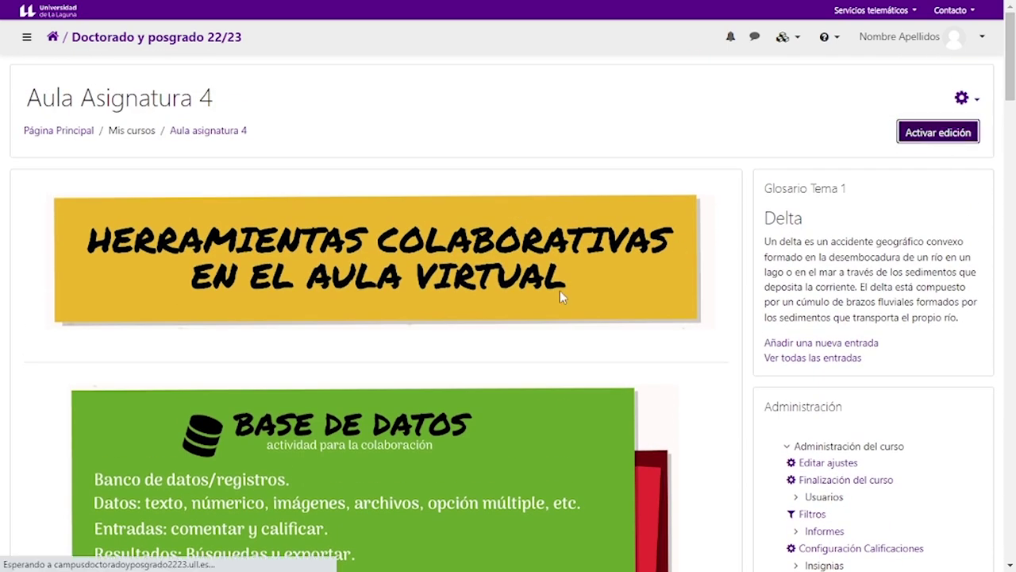
# Add a Base de datos activity to the course section just above MÓDULO I: ACTIVIDADES COLABORATIVAS
pyautogui.scroll(-5, 566, 332)
pyautogui.scroll(-3, 566, 351)
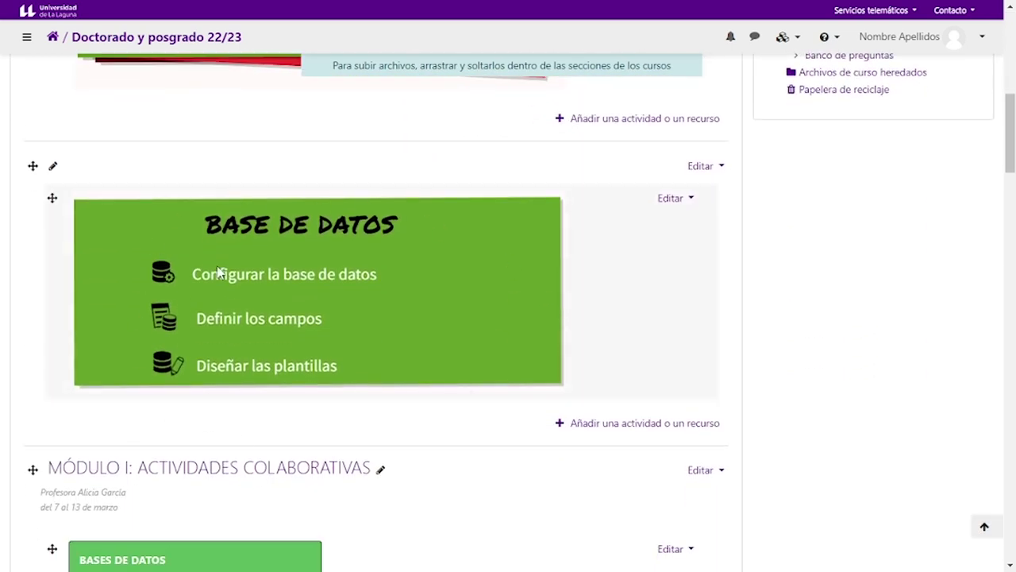
pyautogui.click(627, 427)
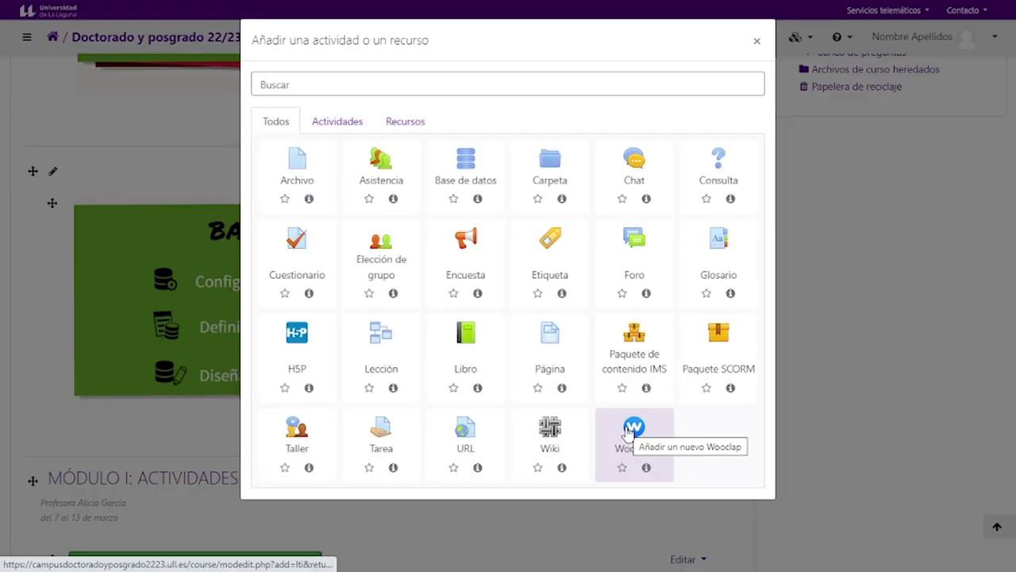
pyautogui.click(469, 173)
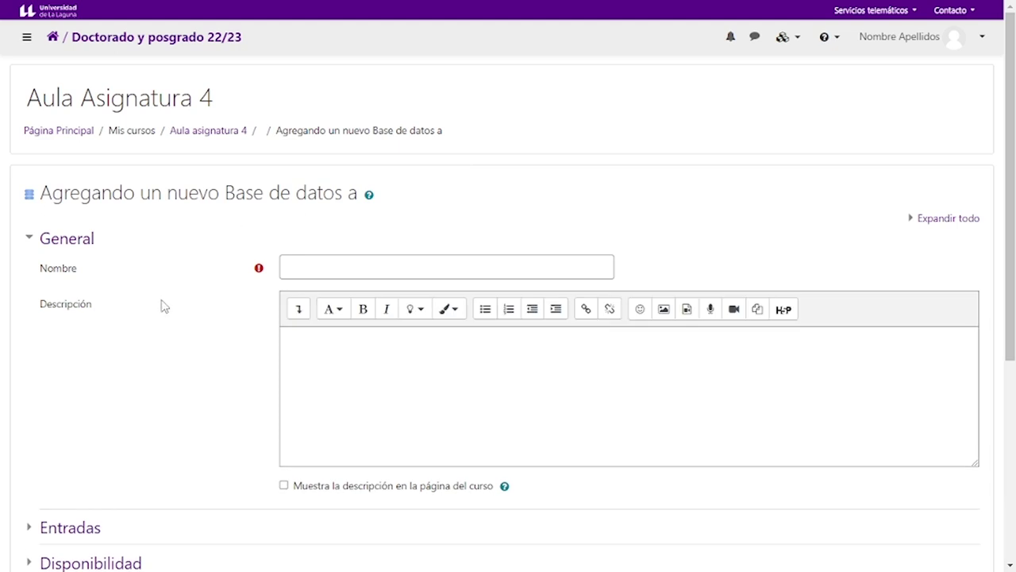
# Name the new database activity "Recursos electrónicos"
pyautogui.click(297, 268)
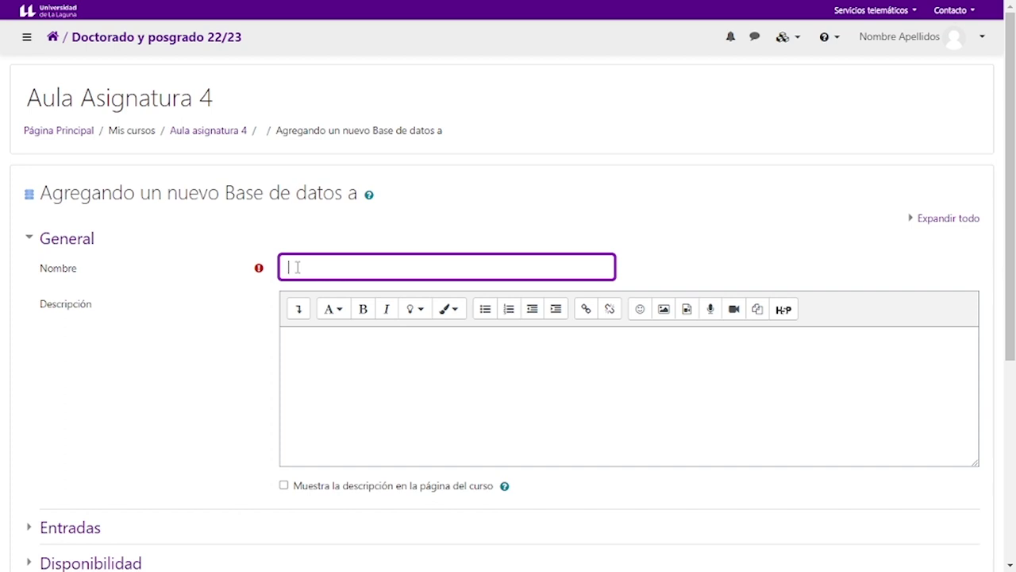
pyautogui.write('Recursos electro')
pyautogui.write('nicos')
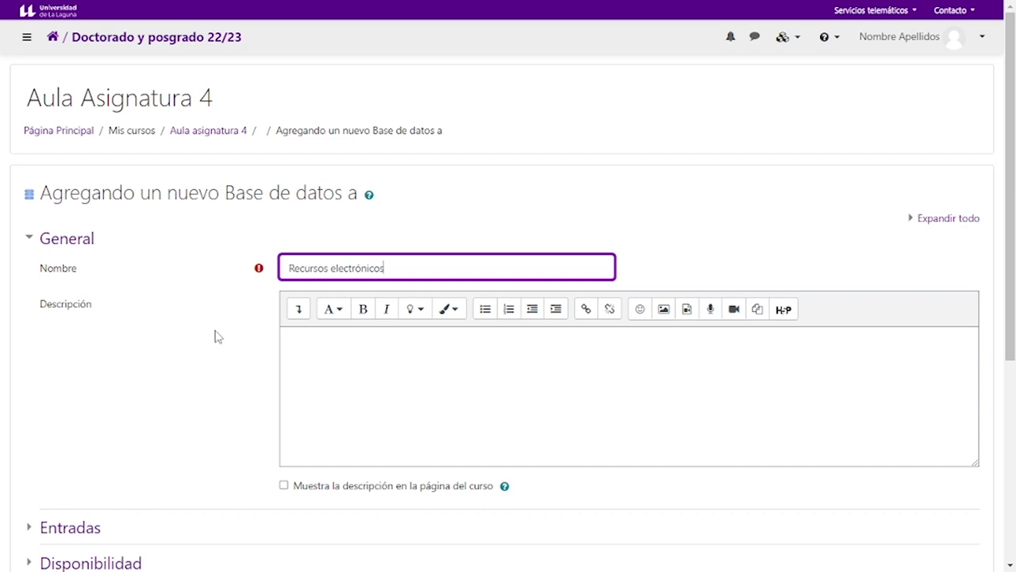
# Paste "Enunciado y orientaciones" as the description, leaving it hidden on the course page
pyautogui.click(336, 348)
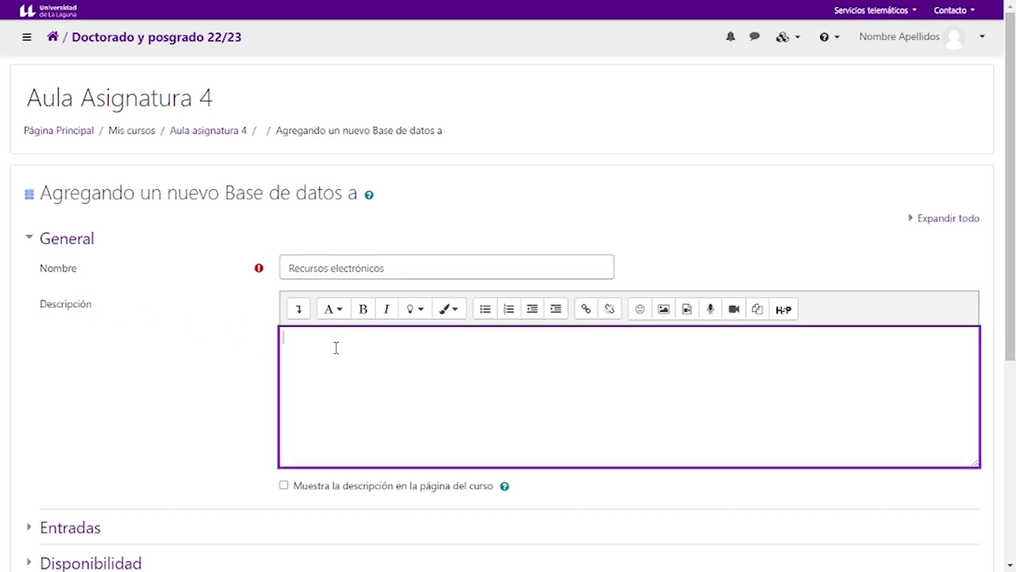
pyautogui.rightClick(324, 348)
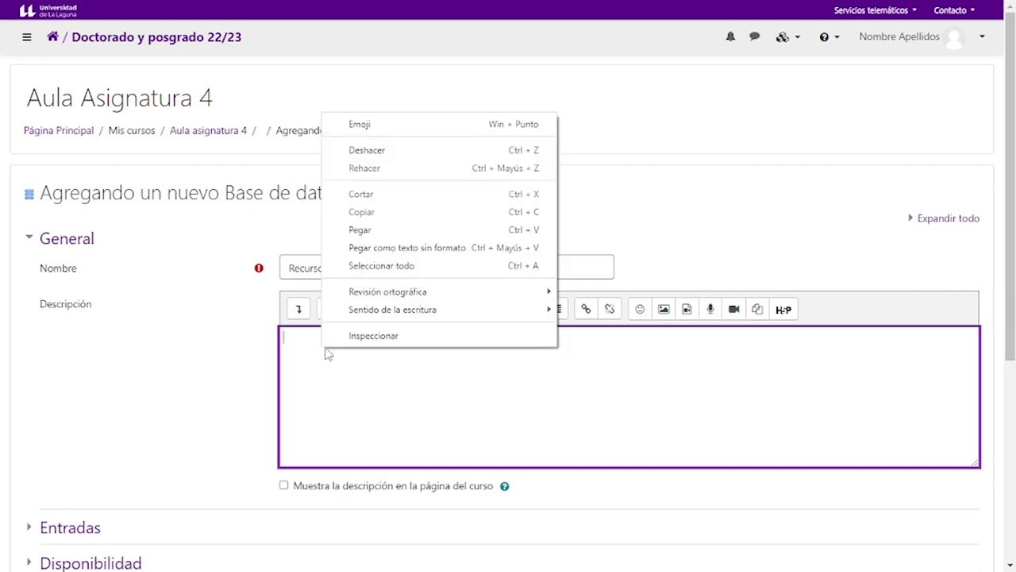
pyautogui.click(372, 231)
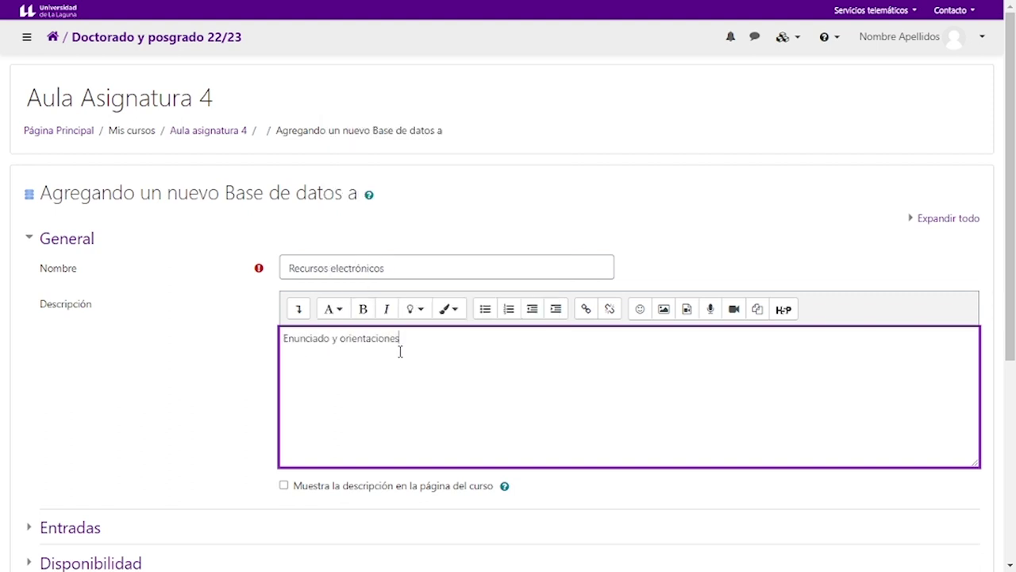
pyautogui.scroll(-1, 400, 352)
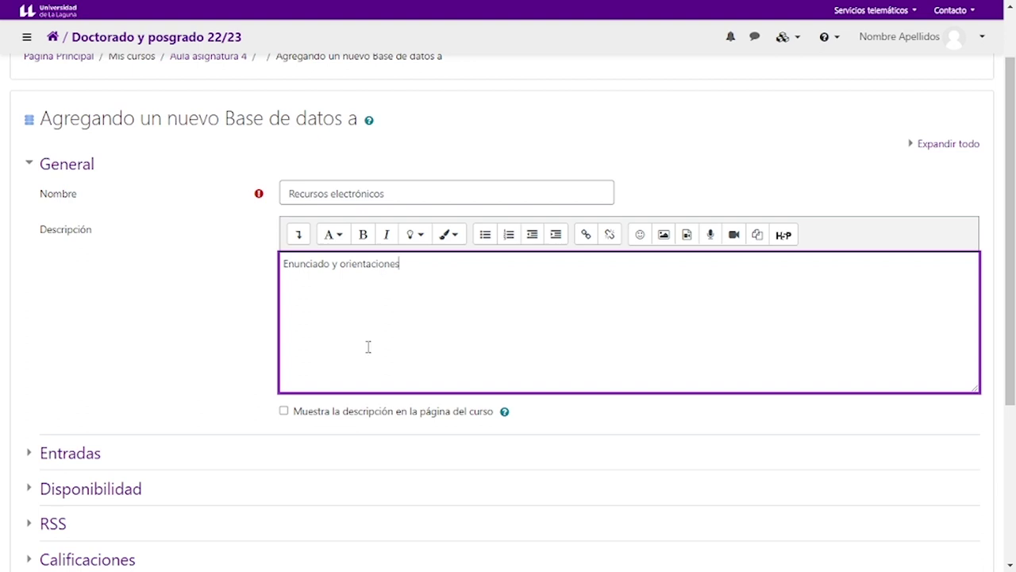
pyautogui.click(284, 411)
pyautogui.click(284, 412)
# In the Entradas settings, set Aprobación requerida to Sí and Permitir editar las entradas aprobadas to No
pyautogui.scroll(-2, 175, 420)
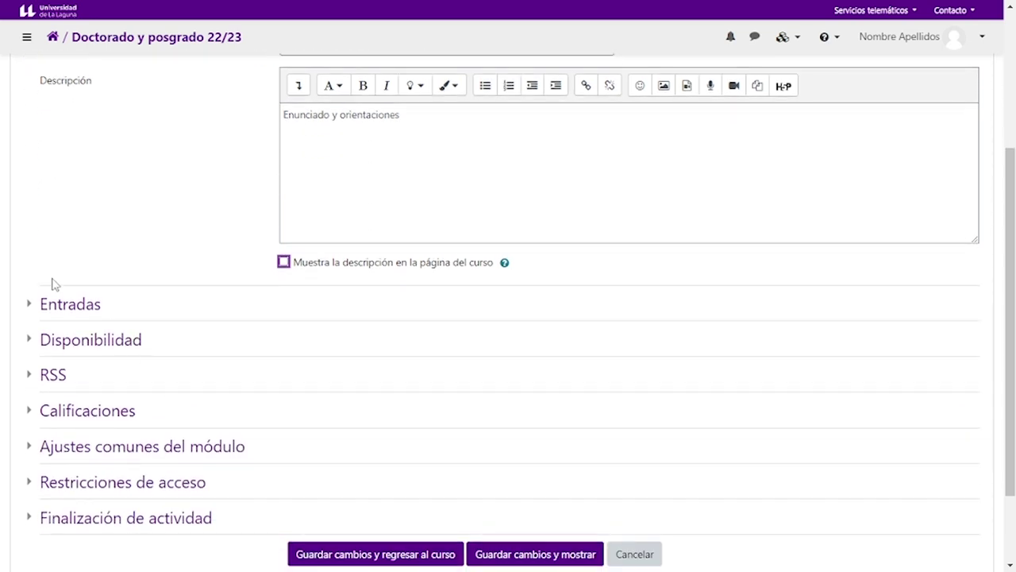
pyautogui.click(79, 308)
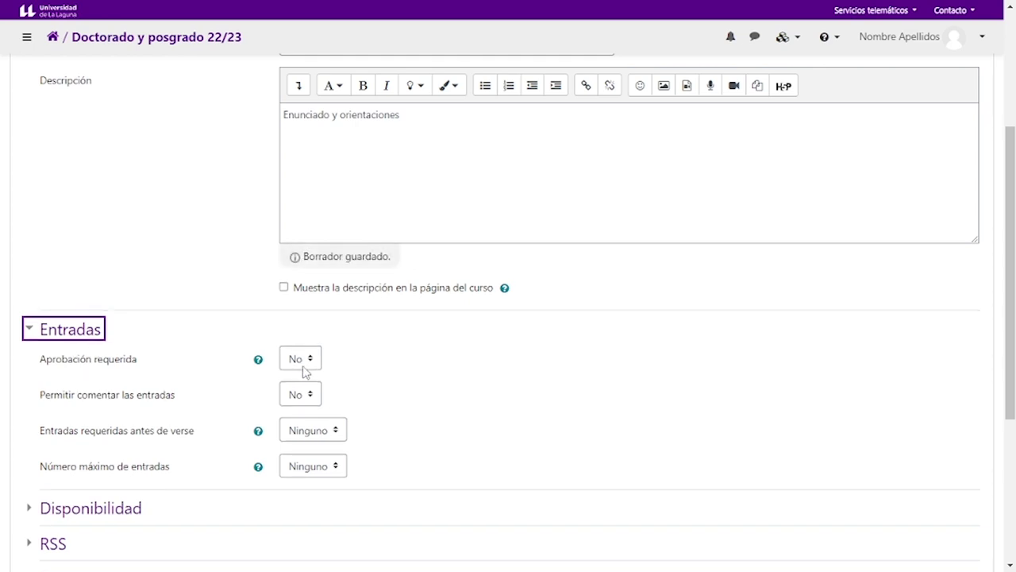
pyautogui.click(308, 364)
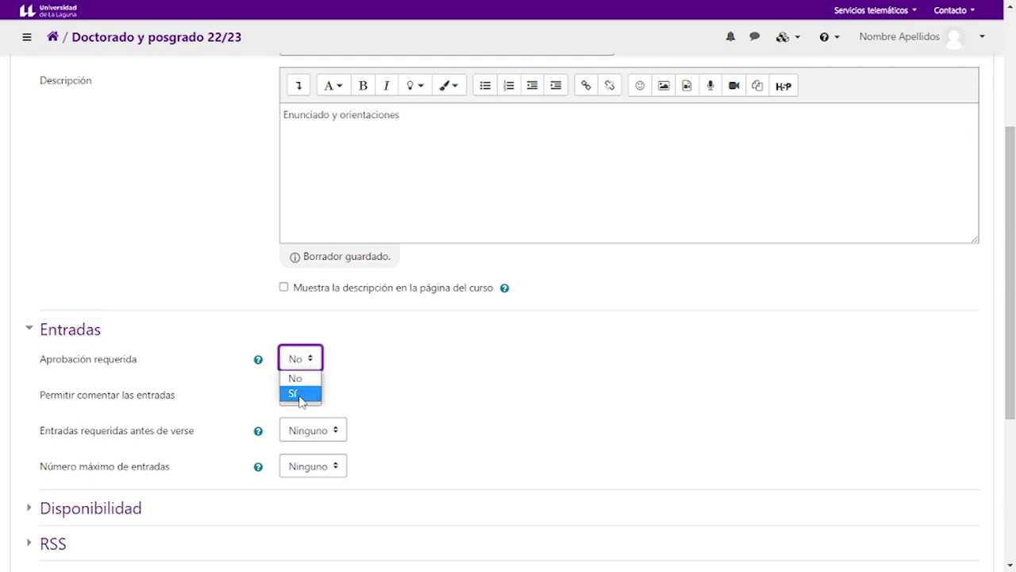
pyautogui.click(301, 394)
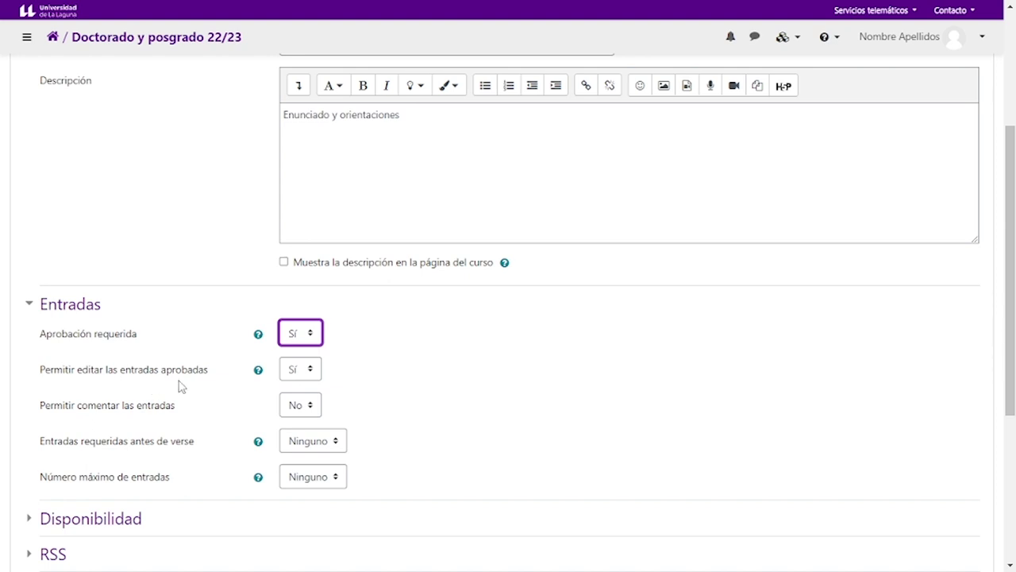
pyautogui.click(310, 376)
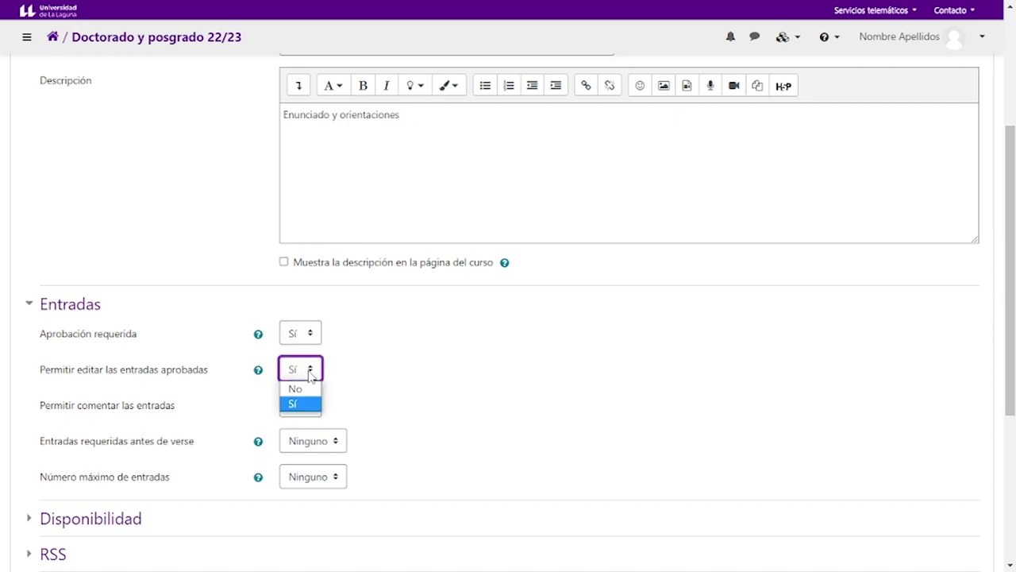
pyautogui.click(296, 389)
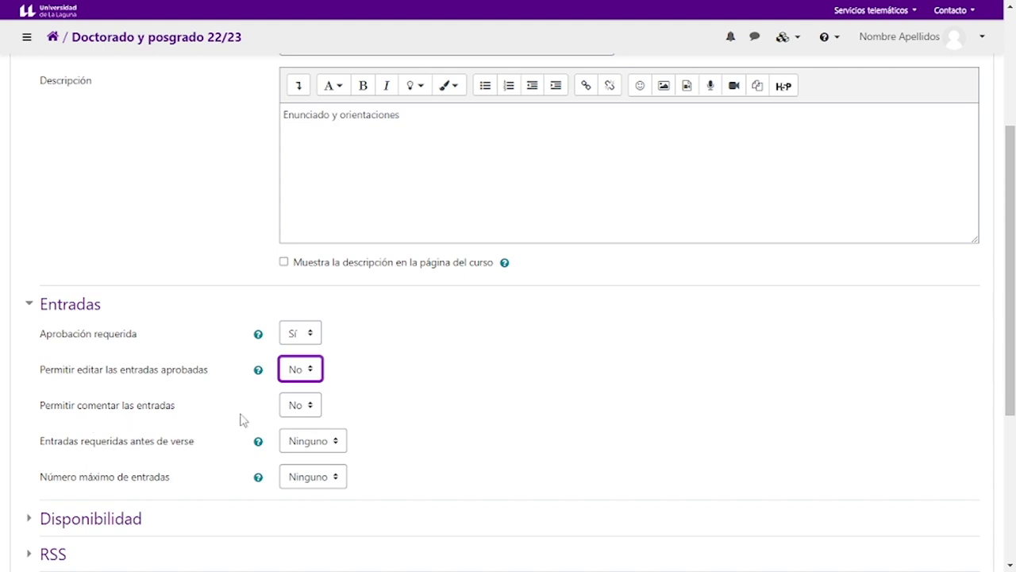
# Set Permitir comentar las entradas to Sí and Número máximo de entradas to 1
pyautogui.click(297, 410)
pyautogui.click(296, 441)
pyautogui.scroll(-1, 178, 435)
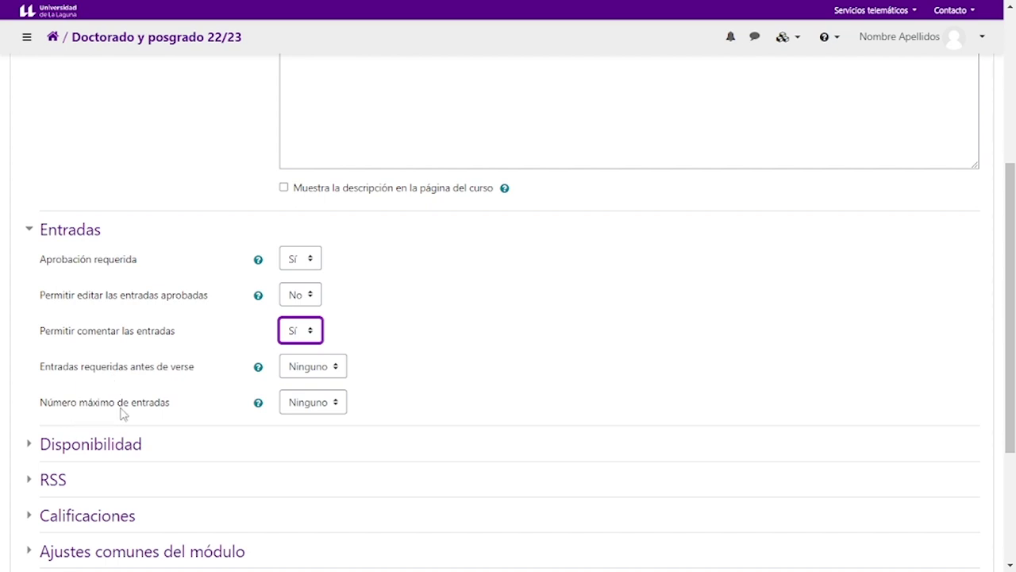
pyautogui.click(323, 414)
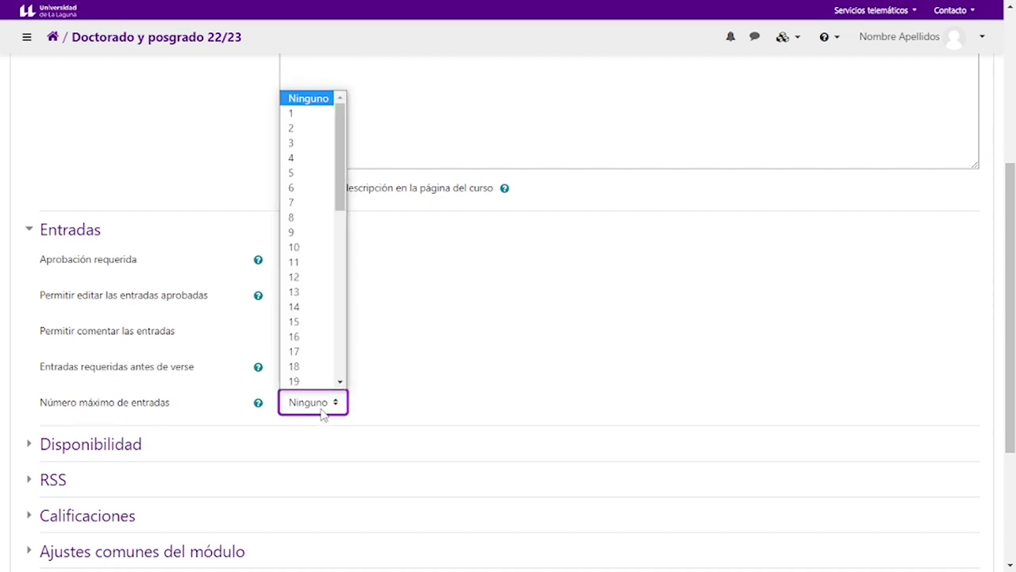
pyautogui.click(306, 113)
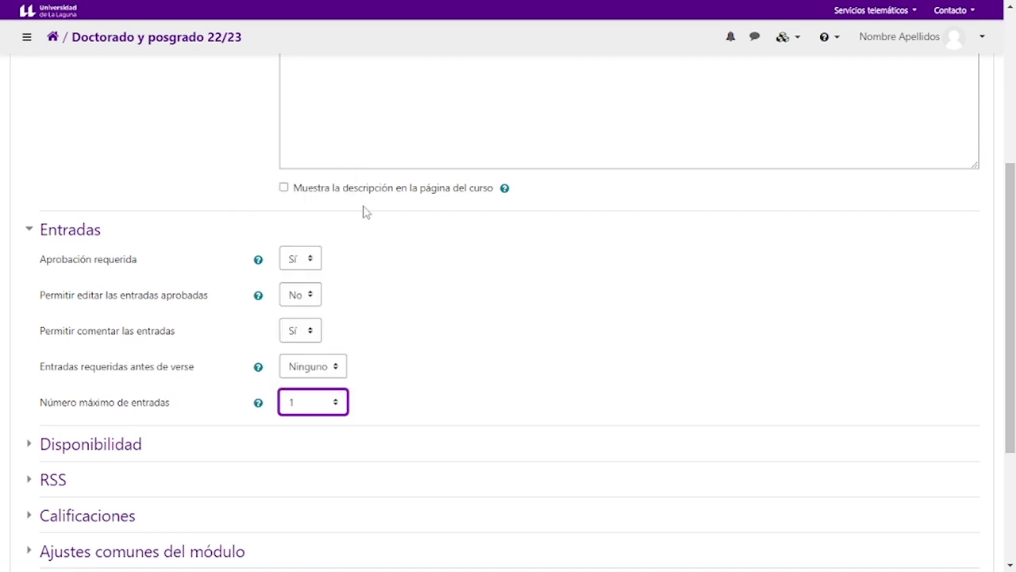
pyautogui.click(427, 363)
# Enable the Disponible desde, Disponible hasta, Solo lectura desde and Solo lectura hasta dates under Disponibilidad
pyautogui.scroll(-2, 324, 440)
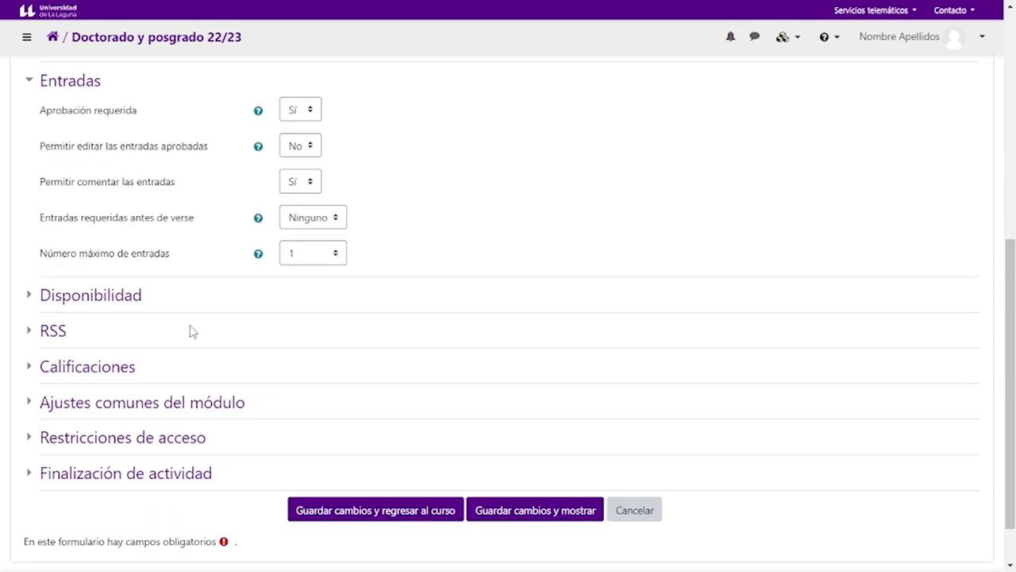
pyautogui.click(118, 301)
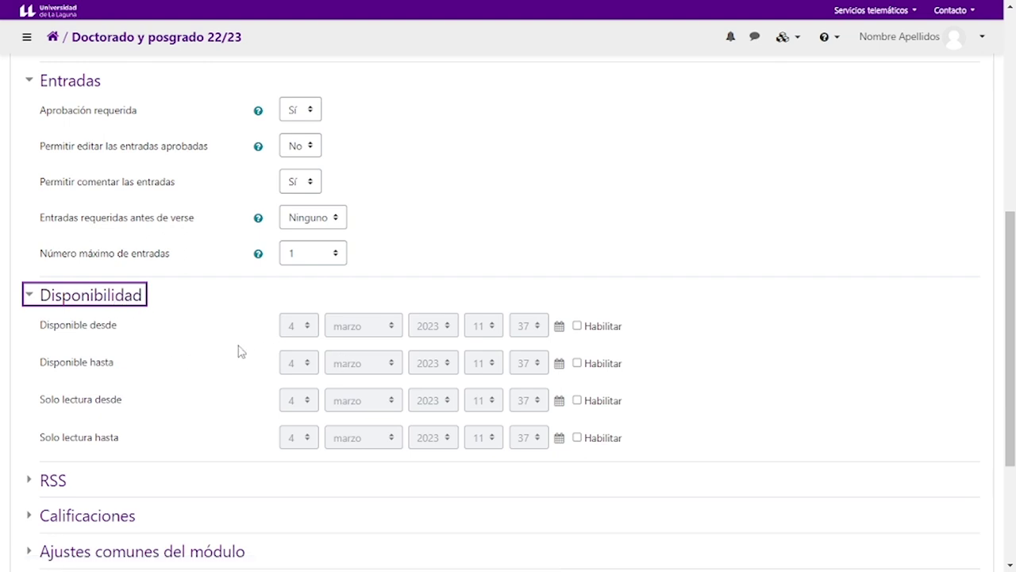
pyautogui.click(578, 327)
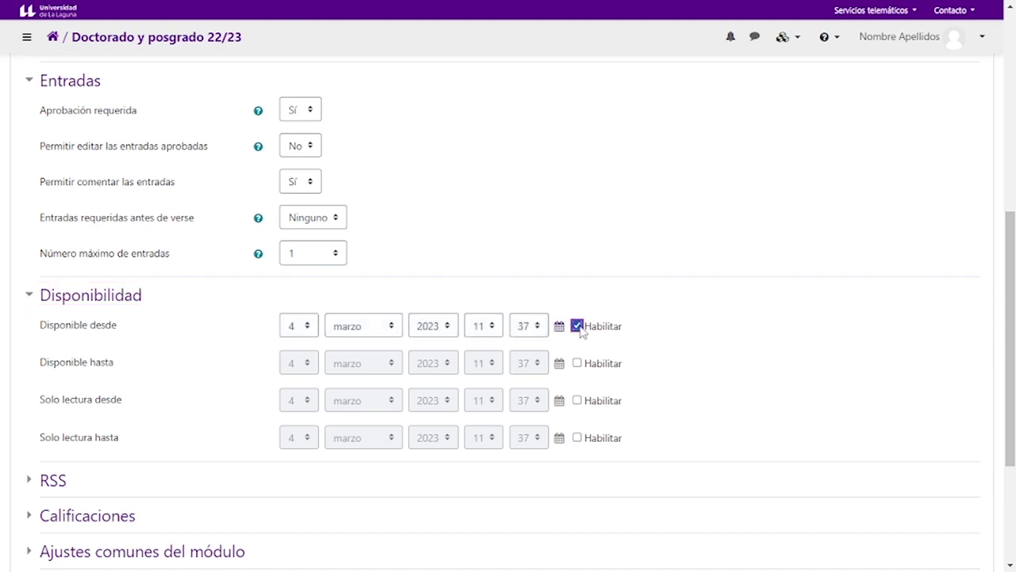
pyautogui.click(578, 364)
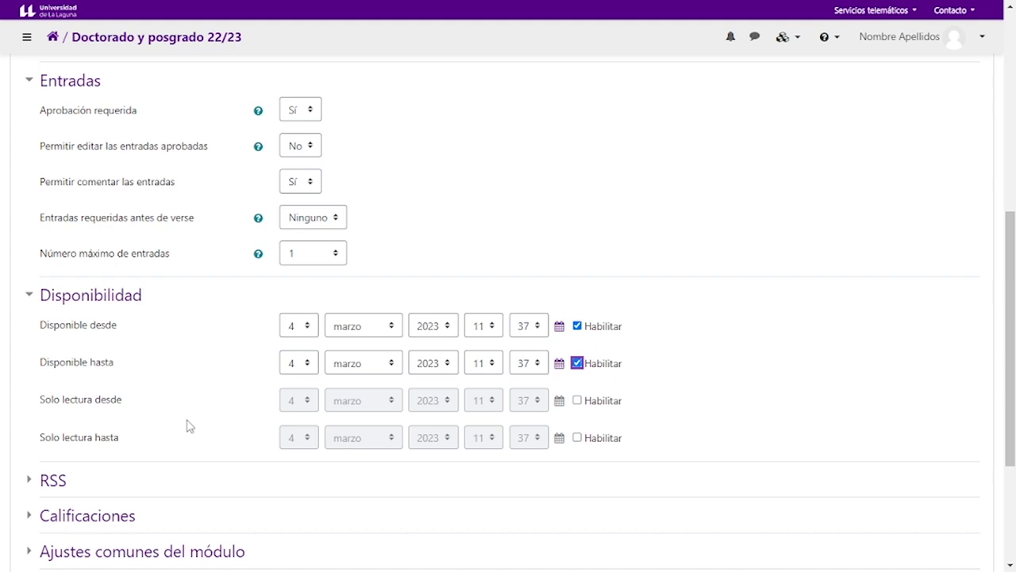
pyautogui.click(577, 401)
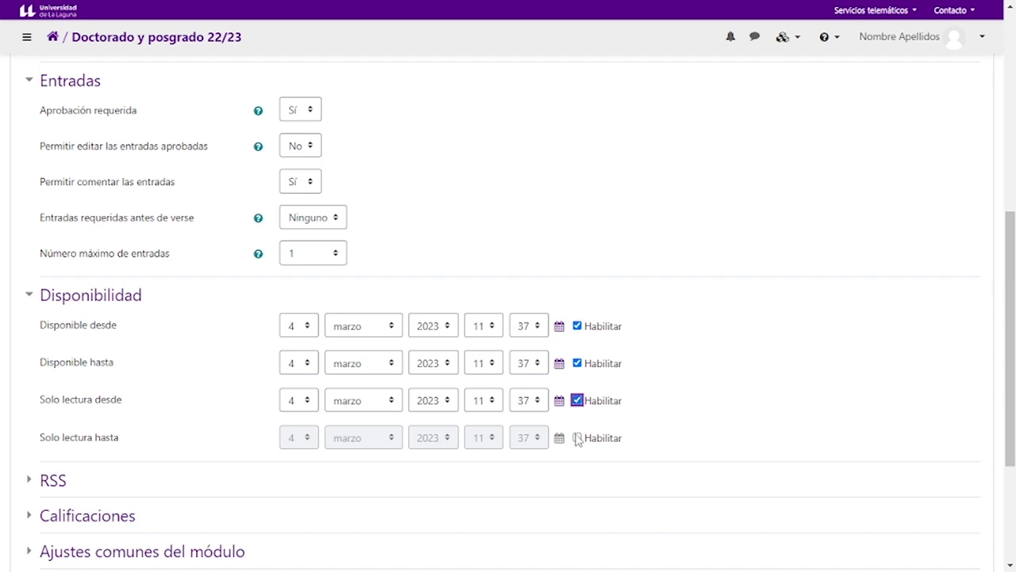
pyautogui.click(578, 437)
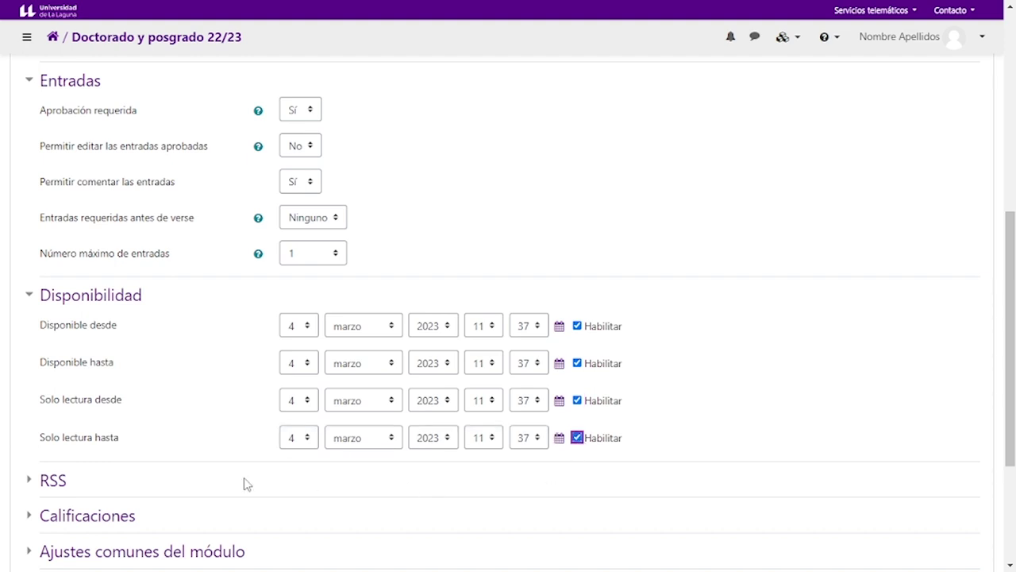
# Expand the RSS settings and set Tipo de consolidación under Calificaciones to Promedio de valoraciones
pyautogui.scroll(-2, 244, 482)
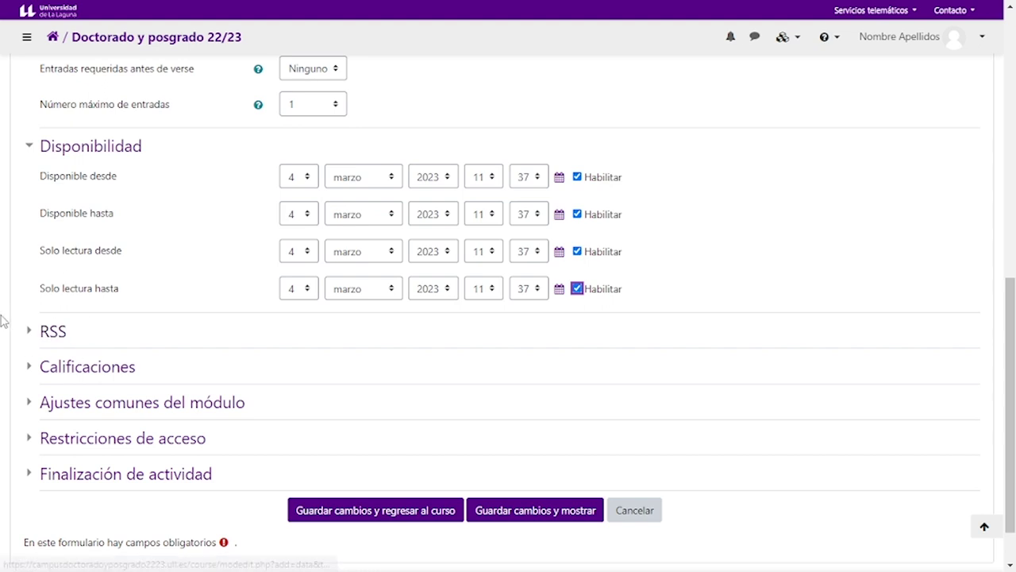
pyautogui.click(52, 339)
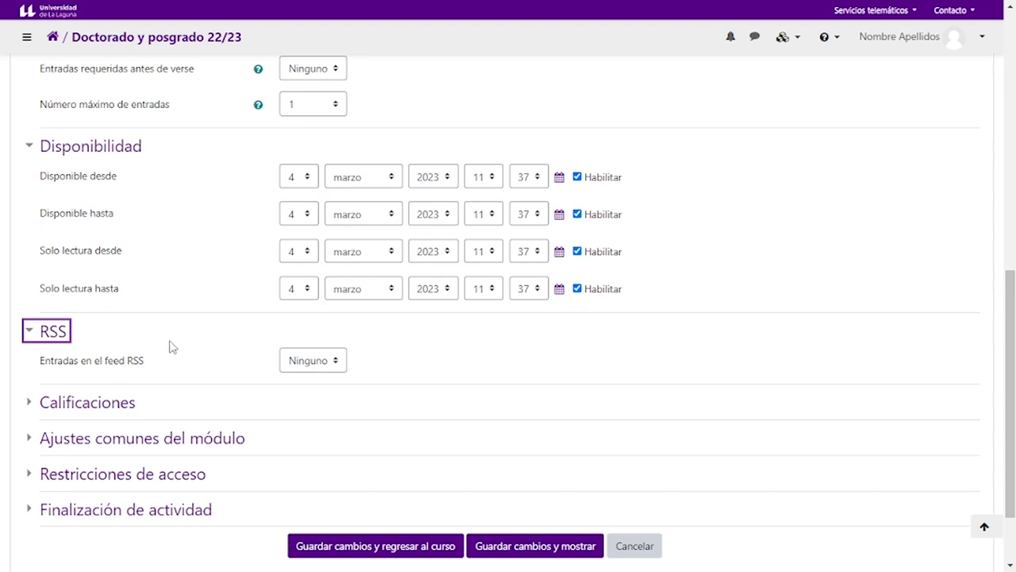
pyautogui.click(85, 404)
pyautogui.scroll(-3, 182, 409)
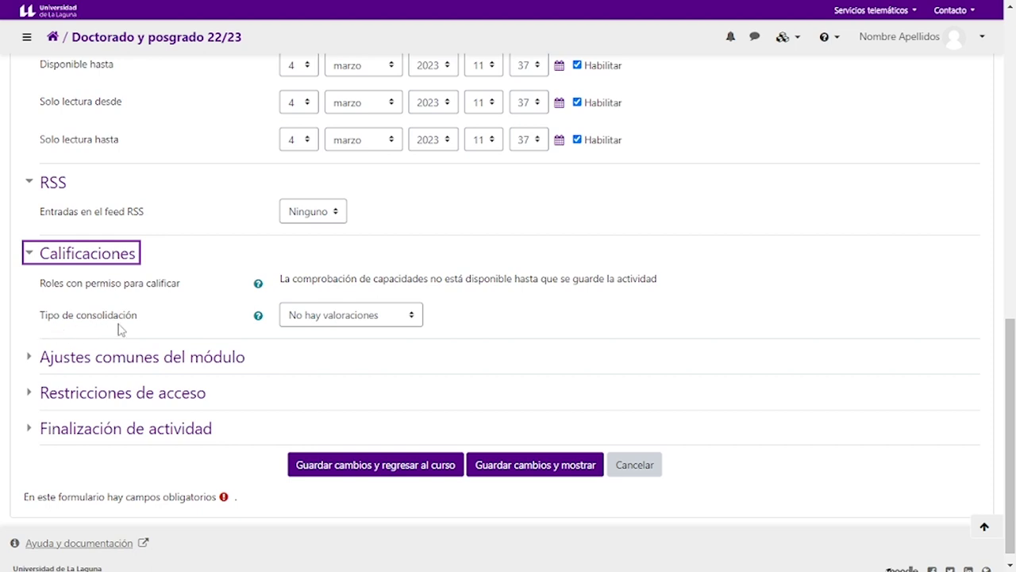
pyautogui.click(367, 317)
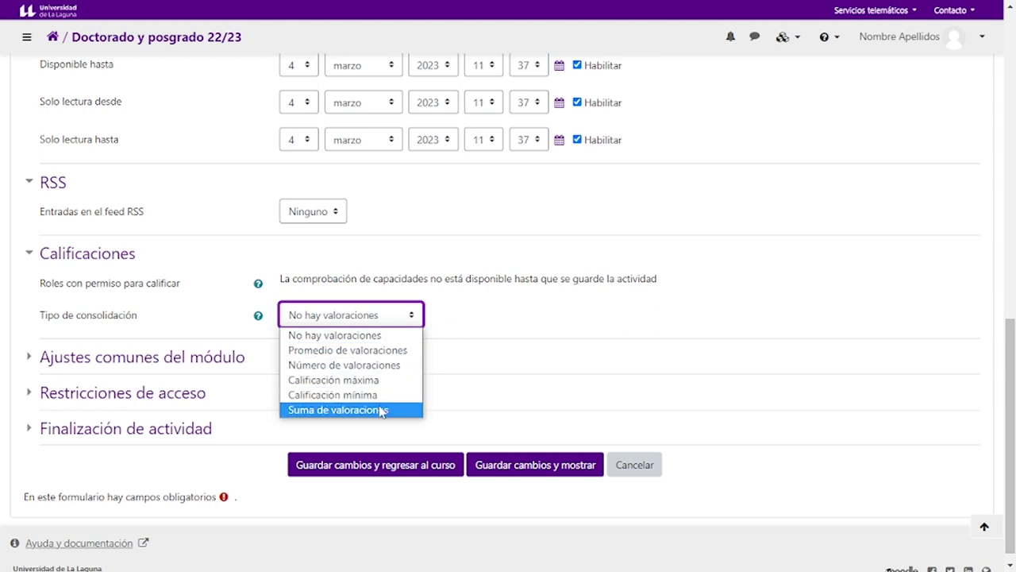
pyautogui.click(341, 353)
# Choose Puntuación as the scale type for the ratings
pyautogui.scroll(-1, 469, 357)
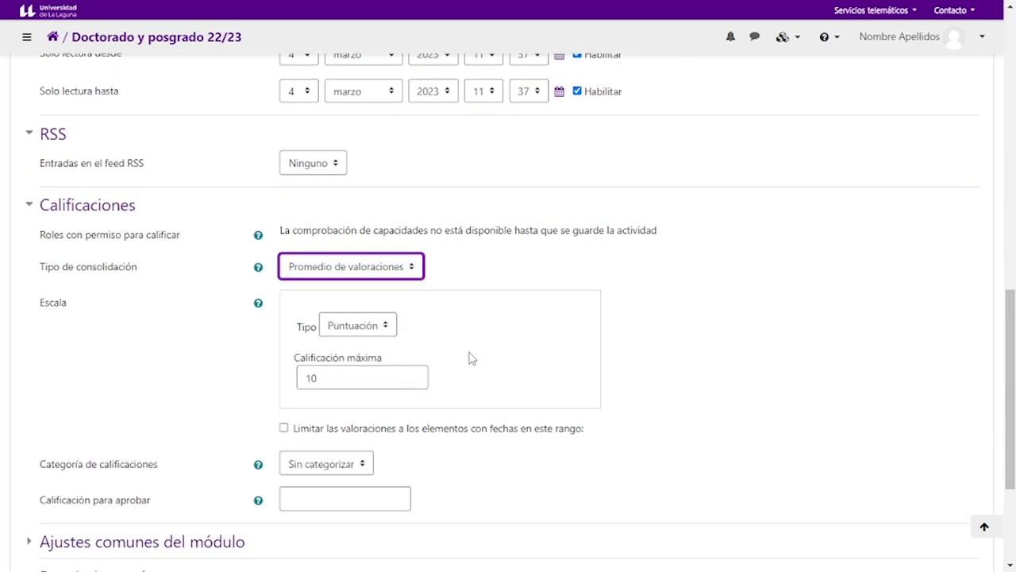
pyautogui.click(384, 305)
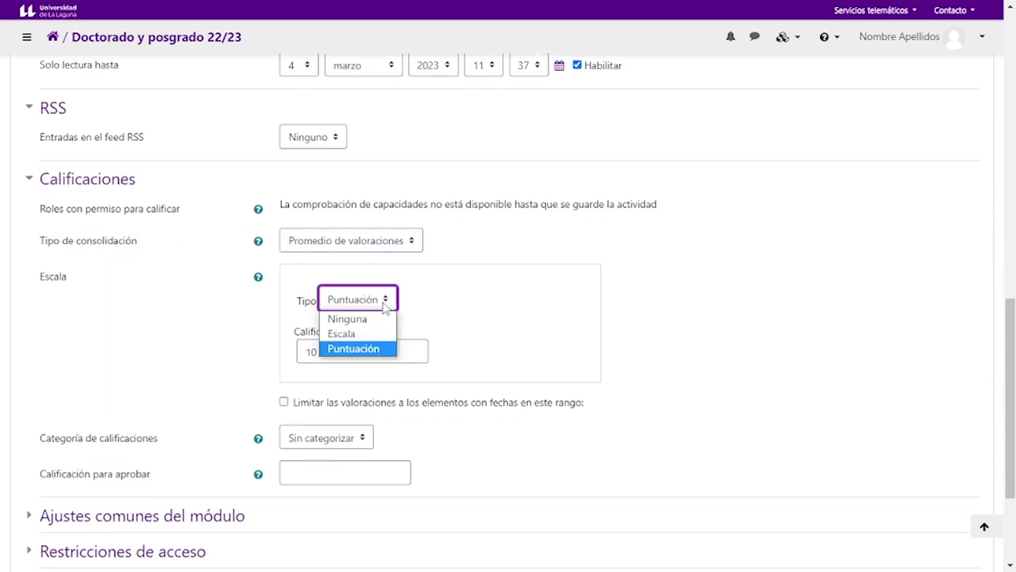
pyautogui.click(344, 349)
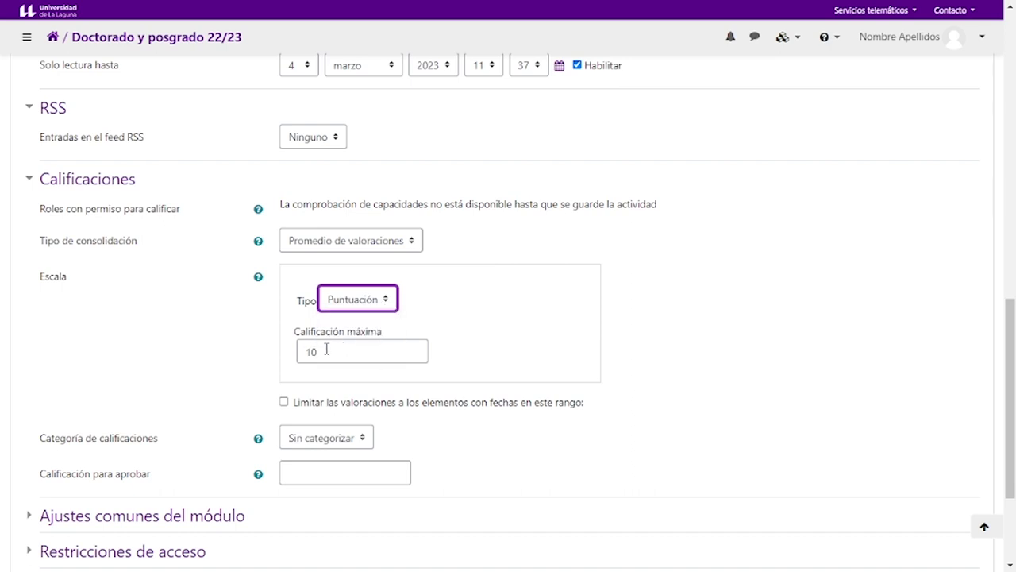
pyautogui.scroll(-3, 327, 347)
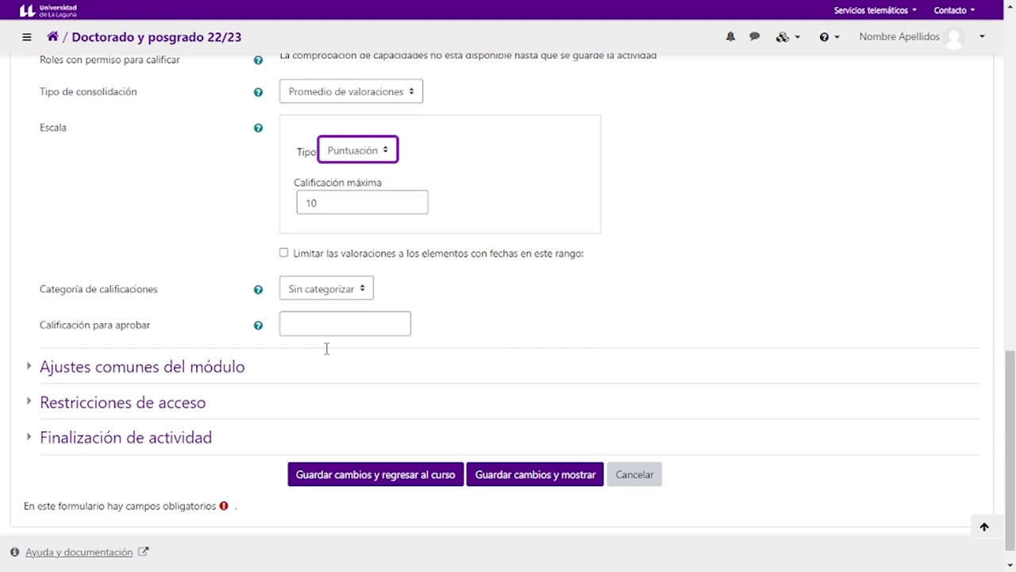
# Try limiting the ratings to entries within a date range and remove the limit again
pyautogui.click(284, 253)
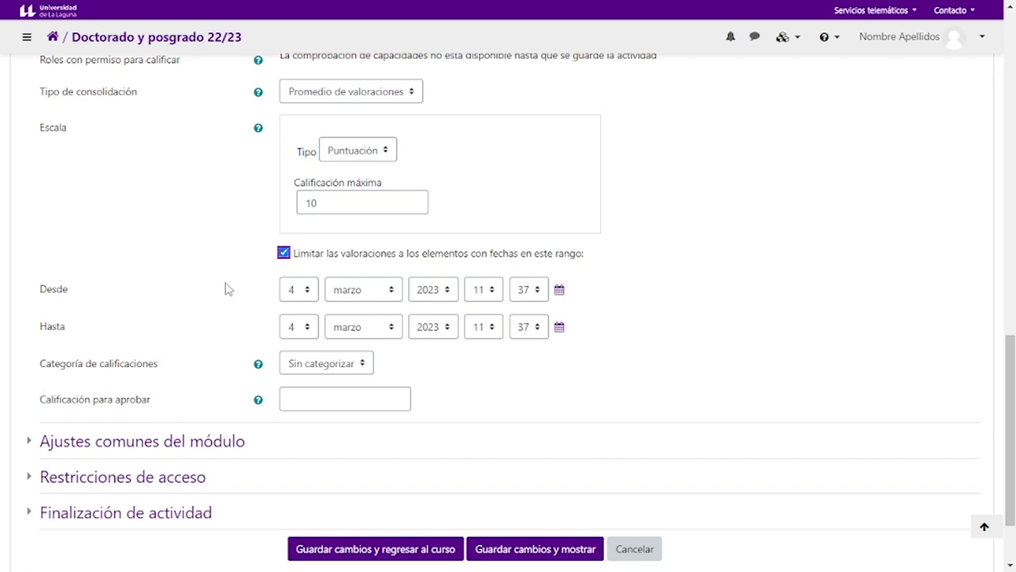
pyautogui.click(283, 254)
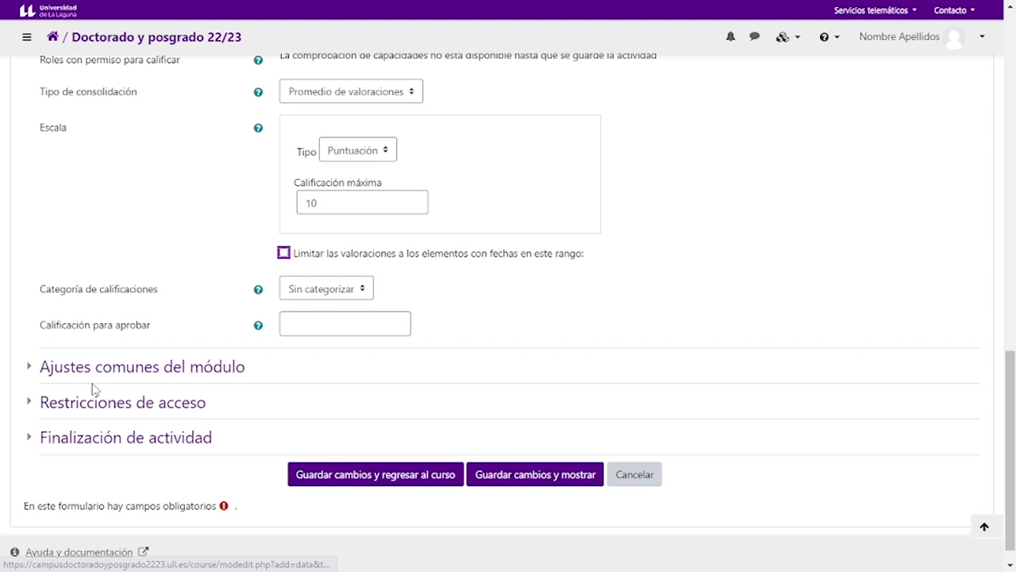
# Expand Ajustes comunes del módulo and review the available Modo de grupo options
pyautogui.click(153, 368)
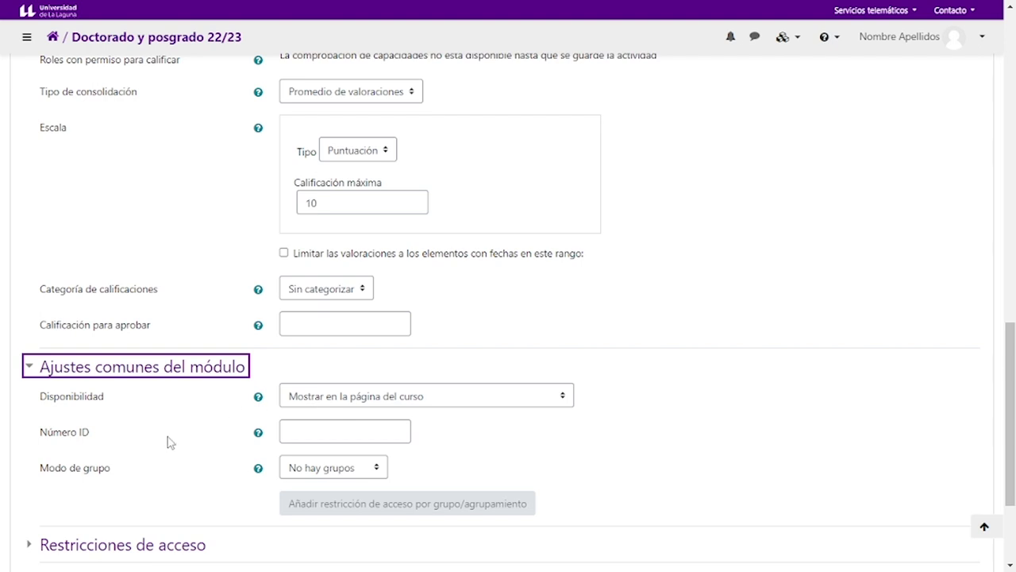
pyautogui.scroll(-1, 166, 443)
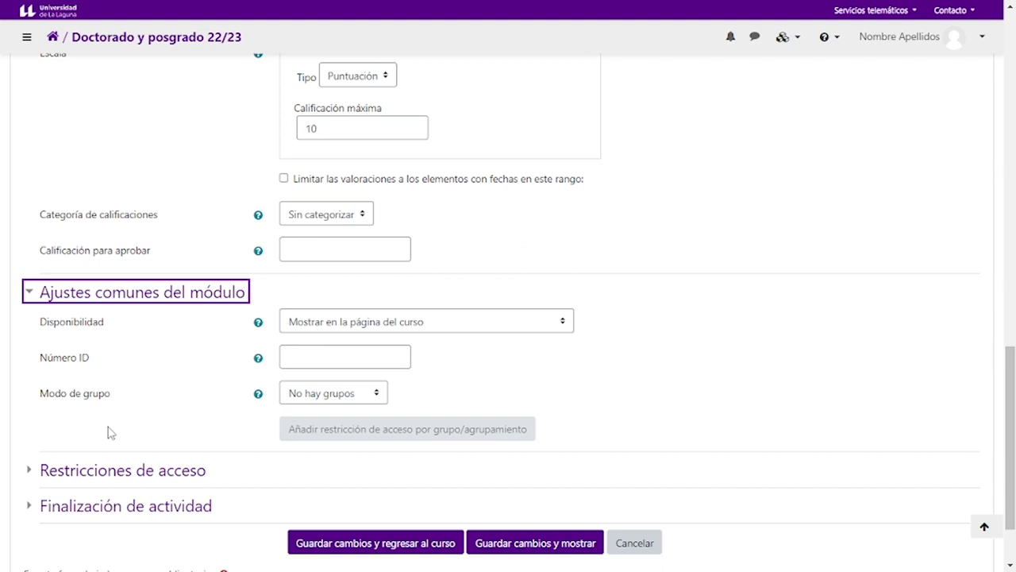
pyautogui.click(349, 393)
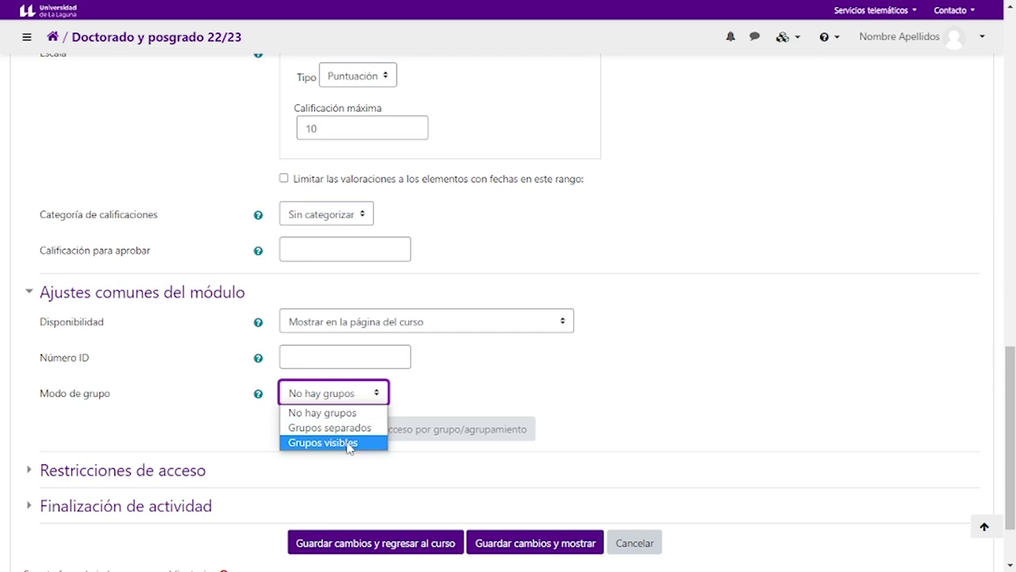
pyautogui.click(182, 410)
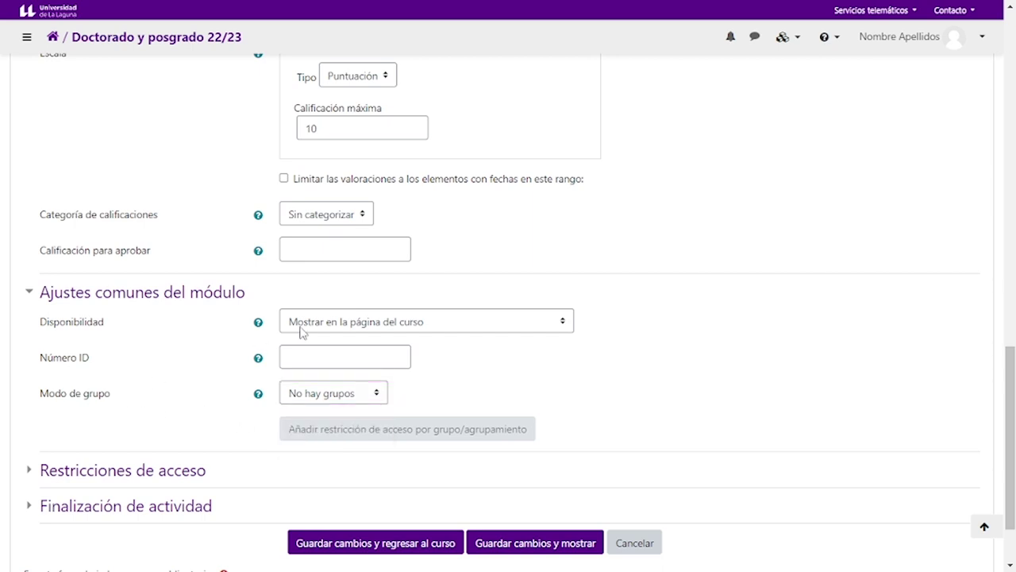
pyautogui.scroll(-1, 156, 376)
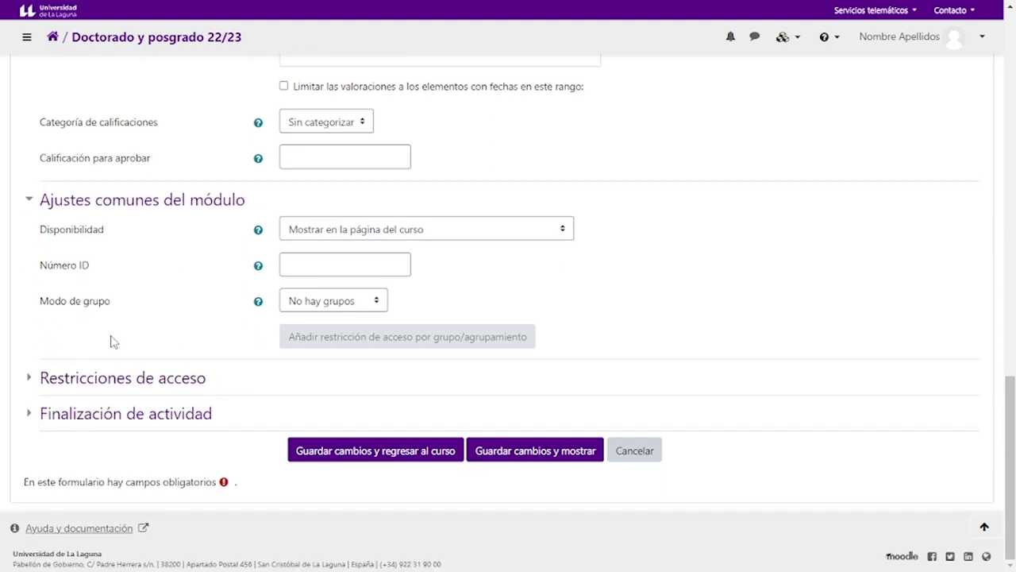
# Expand Restricciones de acceso and review the available restriction types without adding one
pyautogui.click(117, 387)
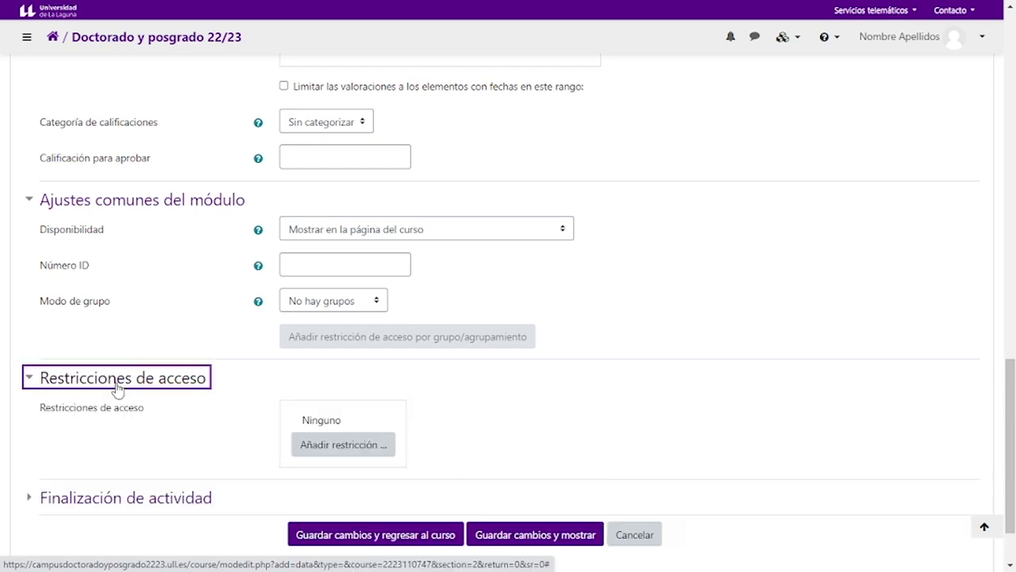
pyautogui.click(315, 449)
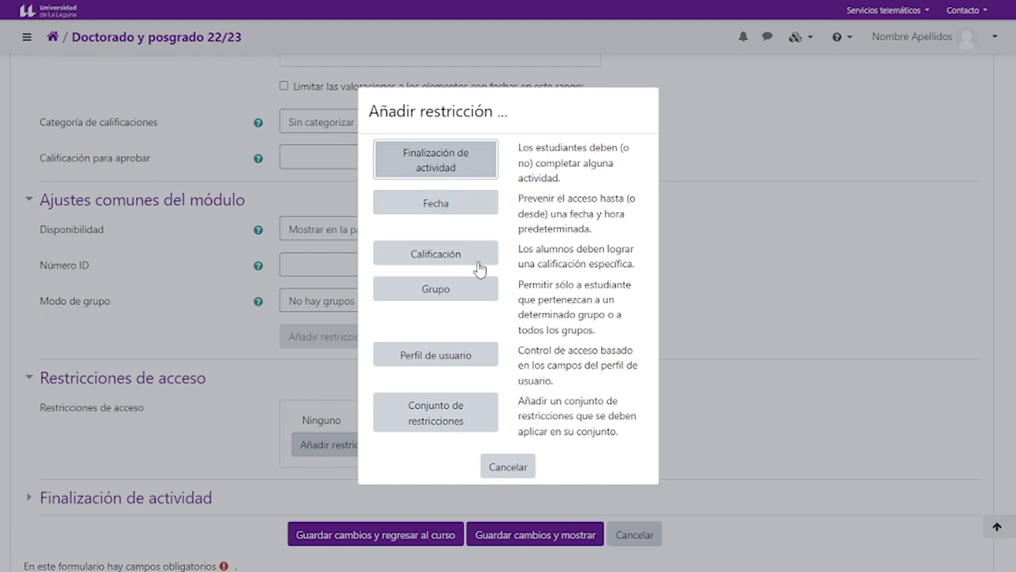
pyautogui.click(512, 468)
pyautogui.scroll(-2, 169, 438)
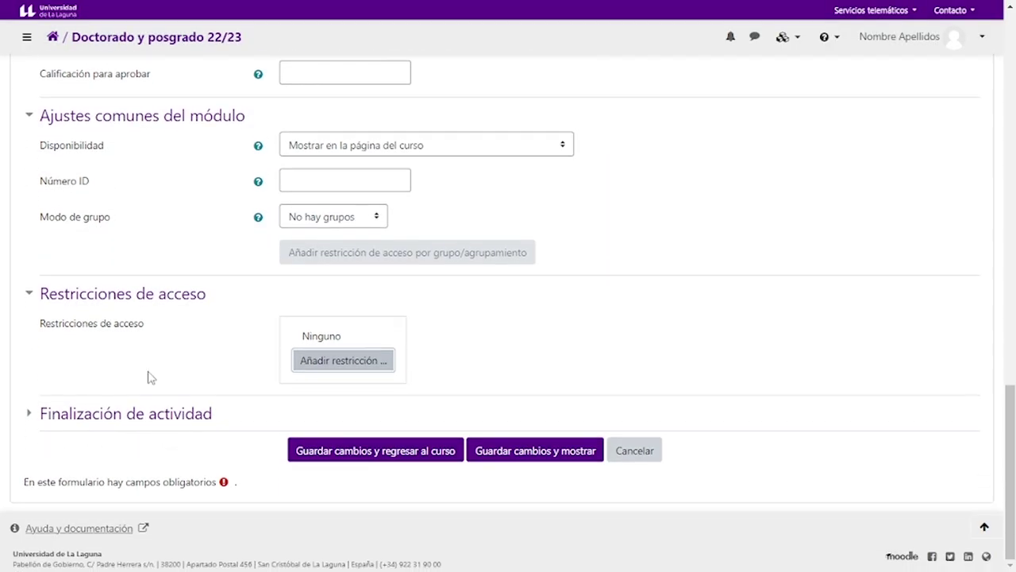
# Under Finalización de actividad, set Rastreo de finalización to Mostrar la actividad como completada cuando se cumplan las condiciones and require 1 entry
pyautogui.click(121, 415)
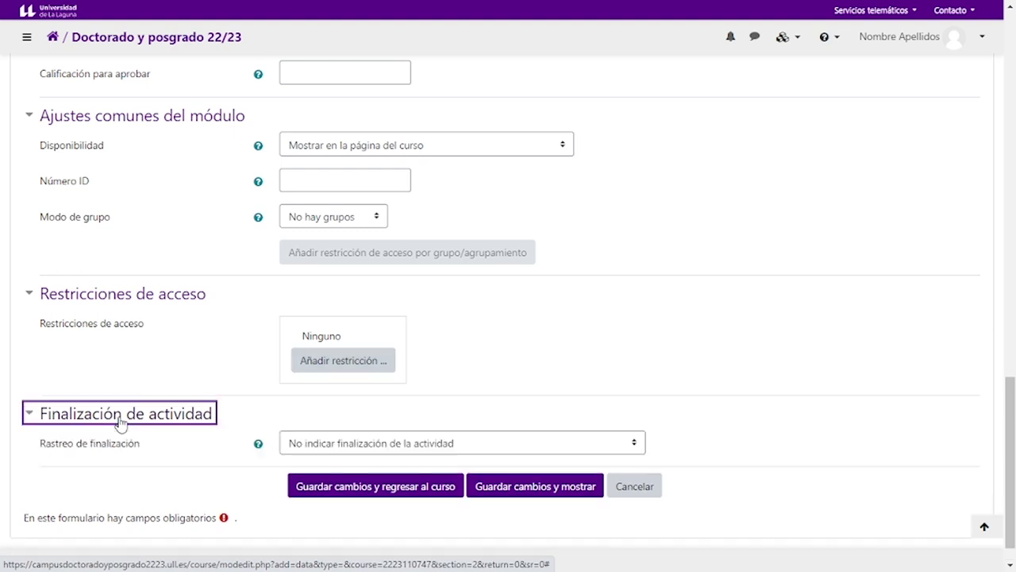
pyautogui.click(343, 442)
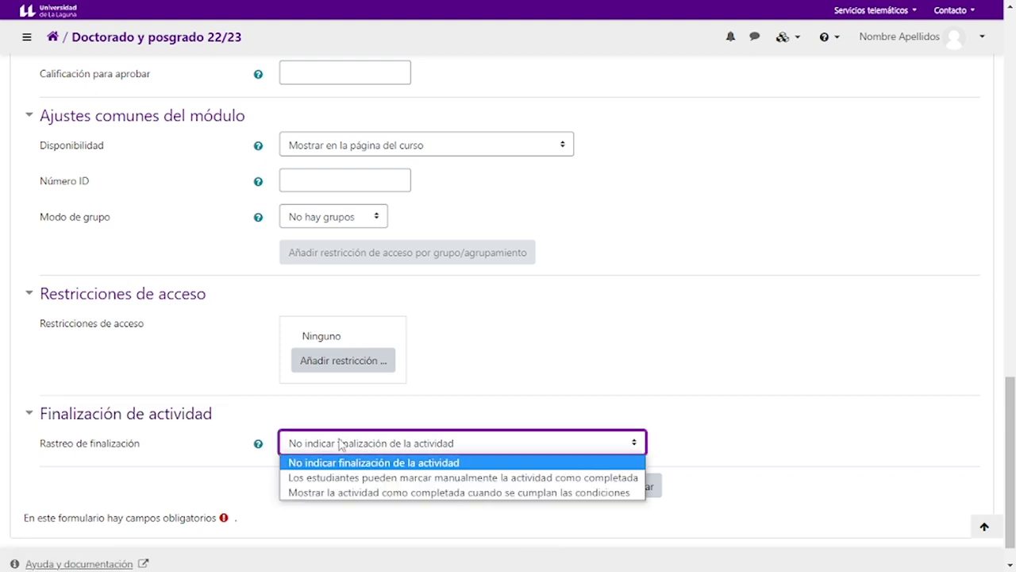
pyautogui.click(435, 494)
pyautogui.scroll(-2, 246, 482)
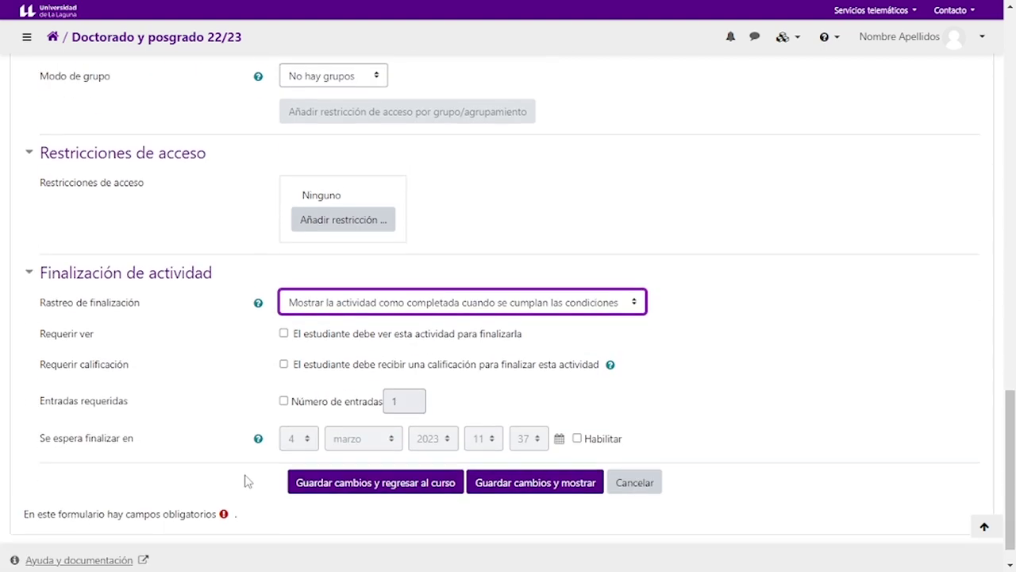
pyautogui.moveTo(358, 325); pyautogui.dragTo(438, 326)
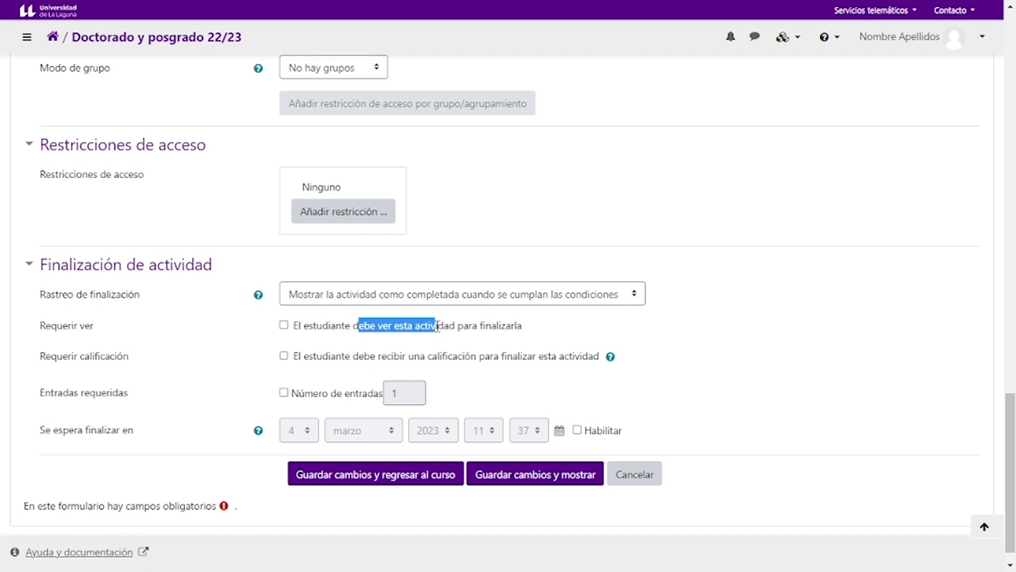
pyautogui.moveTo(382, 356); pyautogui.dragTo(477, 354)
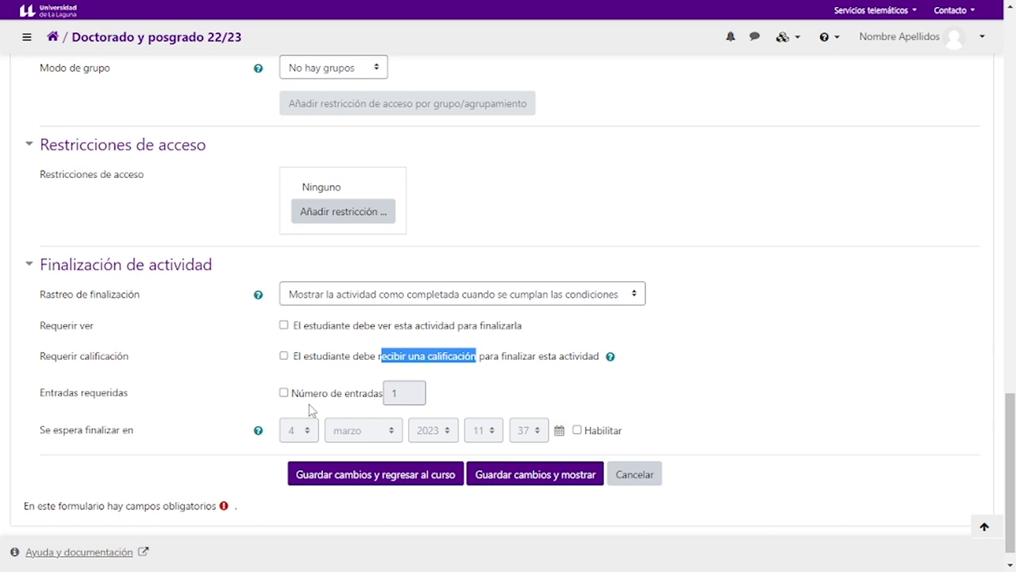
pyautogui.click(285, 393)
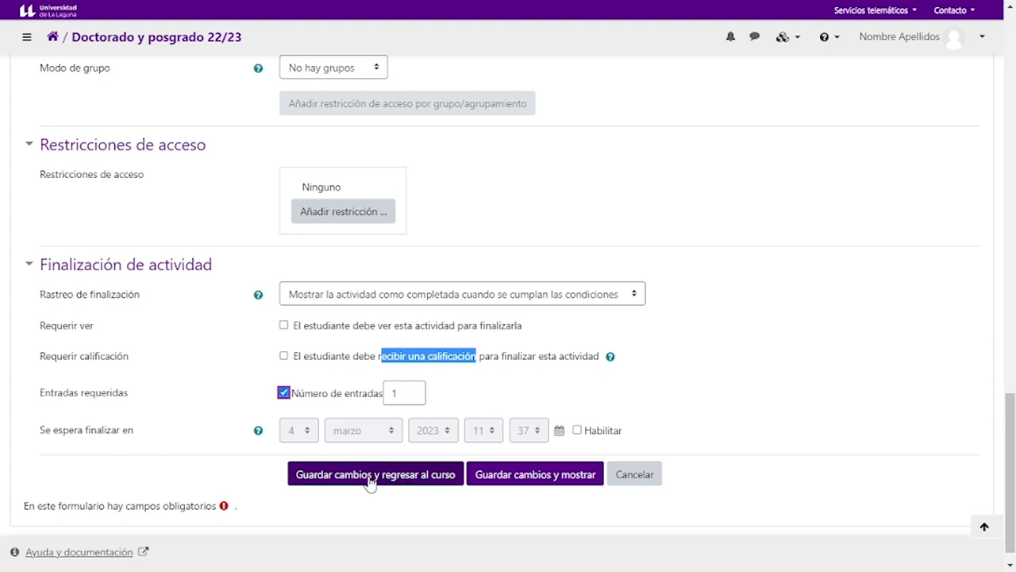
# Save the activity settings, display the database, and dismiss the notices about undefined fields
pyautogui.click(522, 474)
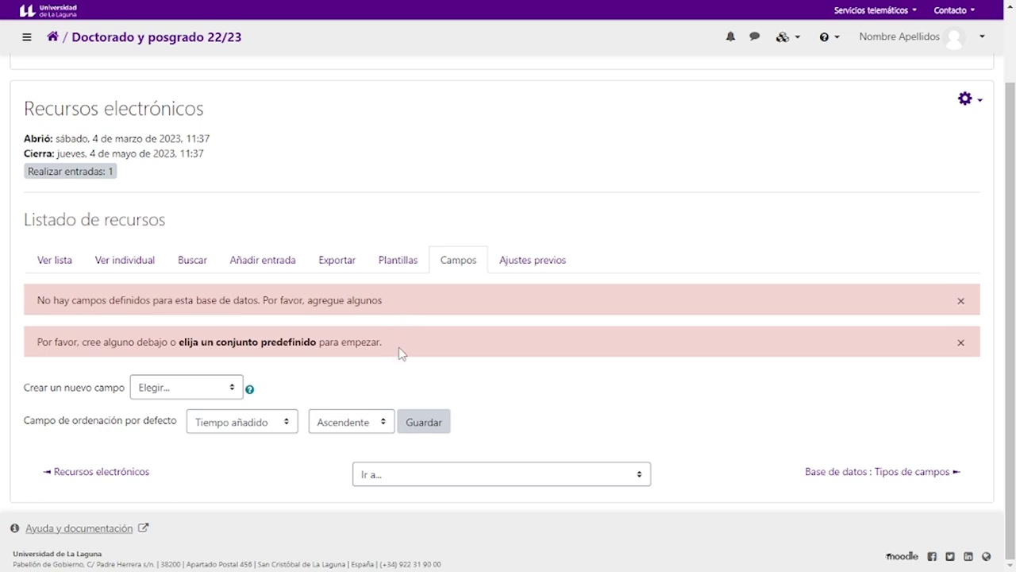
pyautogui.click(962, 345)
pyautogui.click(961, 344)
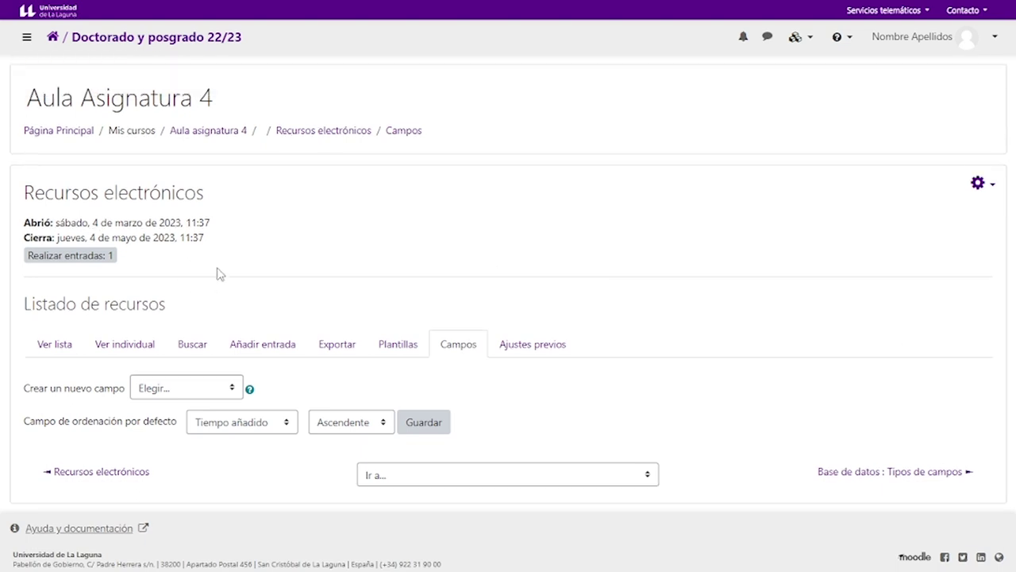
# Add a mandatory Campo de Texto field named "Recurso" with the description "nombre del recurso"
pyautogui.click(232, 389)
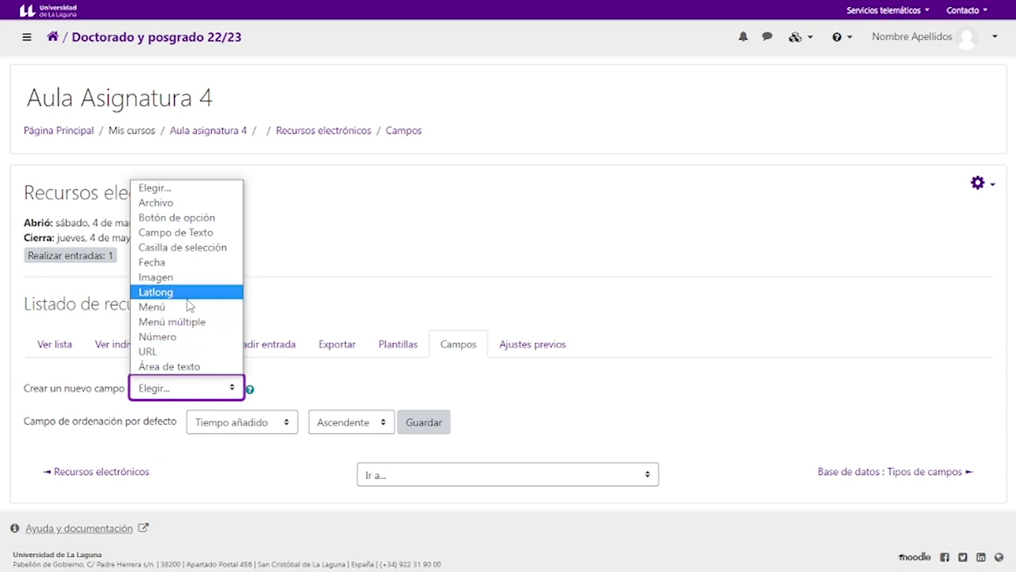
pyautogui.click(197, 237)
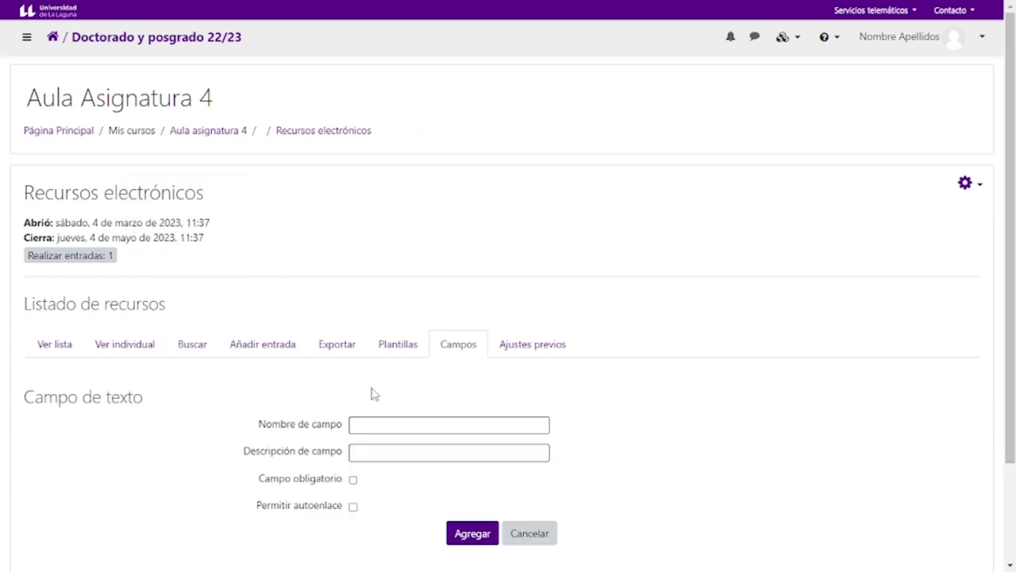
pyautogui.click(370, 424)
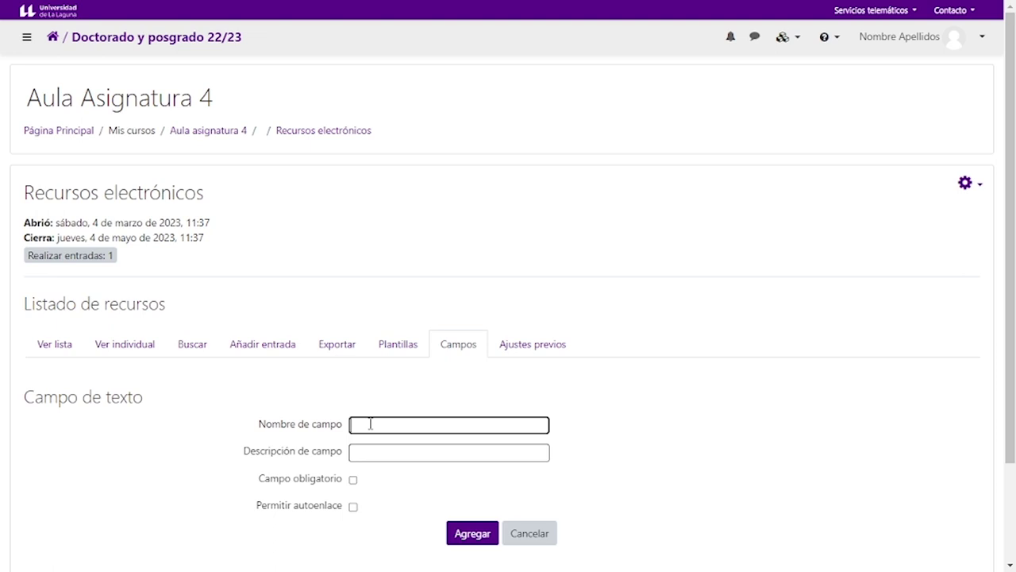
pyautogui.write('Recurso')
pyautogui.click(358, 453)
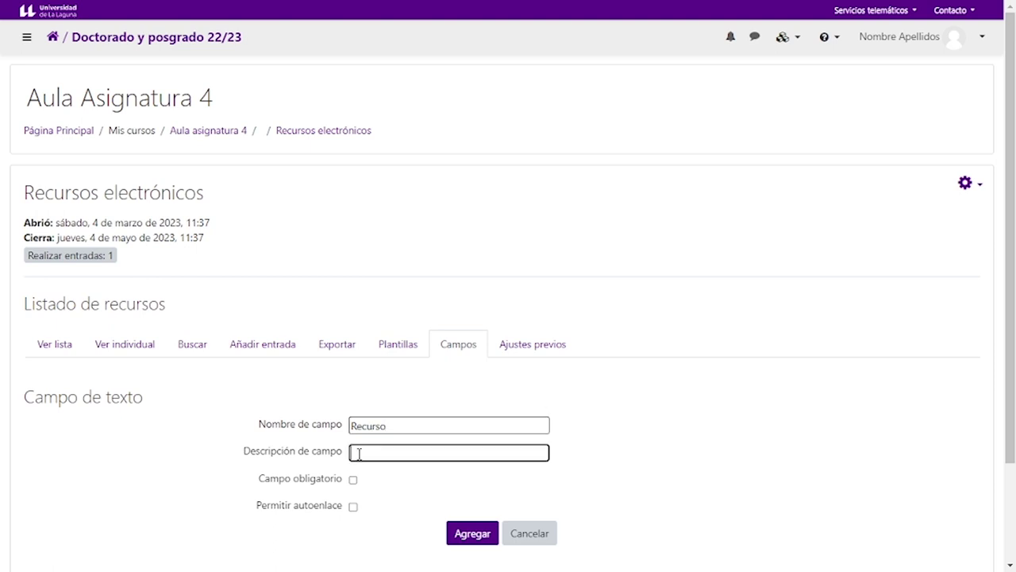
pyautogui.write('nombre del recurso')
pyautogui.click(353, 480)
pyautogui.click(477, 540)
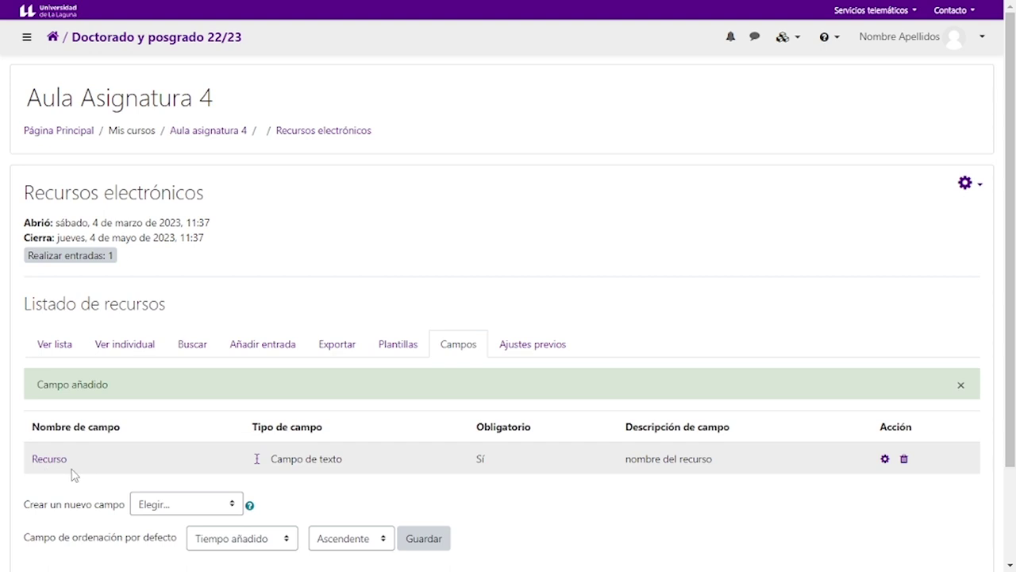
# Add a mandatory URL field named "Dirección web" with the description "url", autolinked and opening in a new window
pyautogui.click(209, 506)
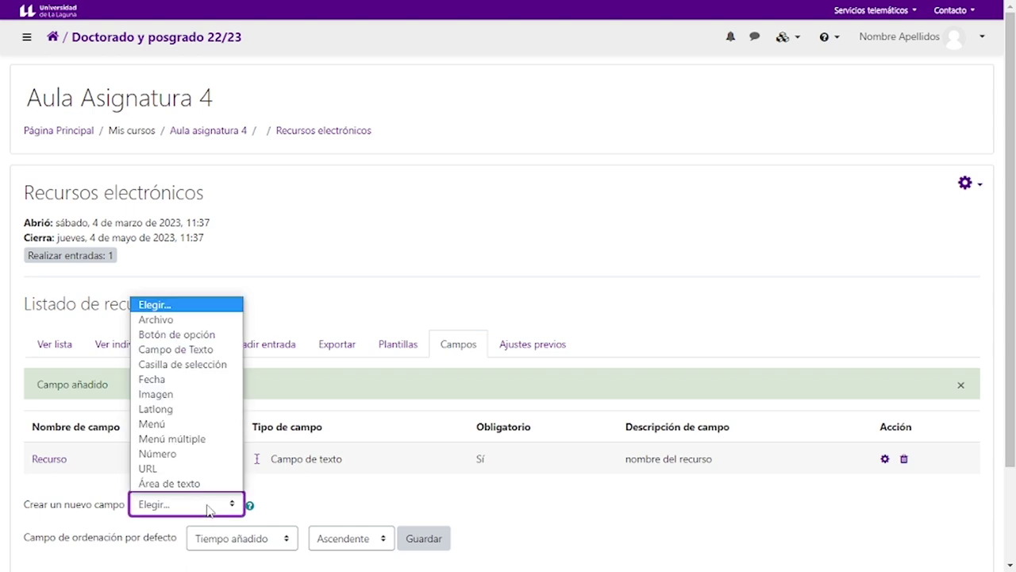
pyautogui.click(151, 469)
pyautogui.scroll(-1, 477, 493)
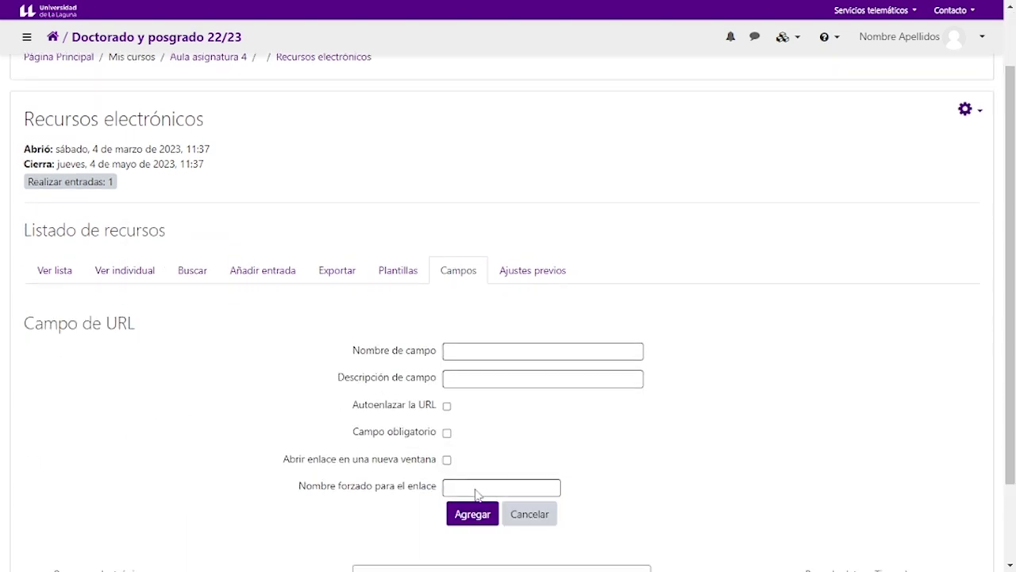
pyautogui.click(458, 345)
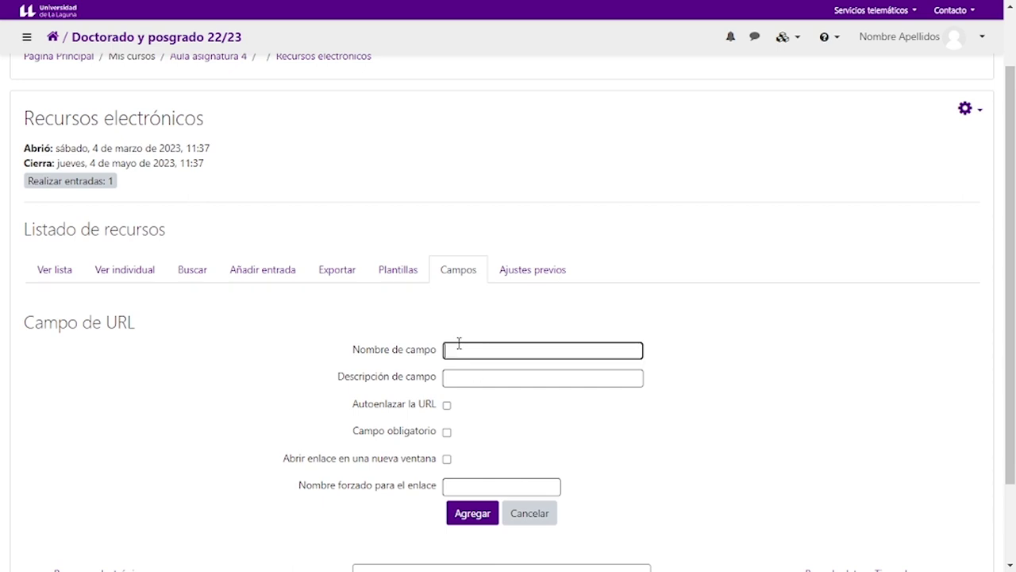
pyautogui.write('Dirección web')
pyautogui.click(456, 378)
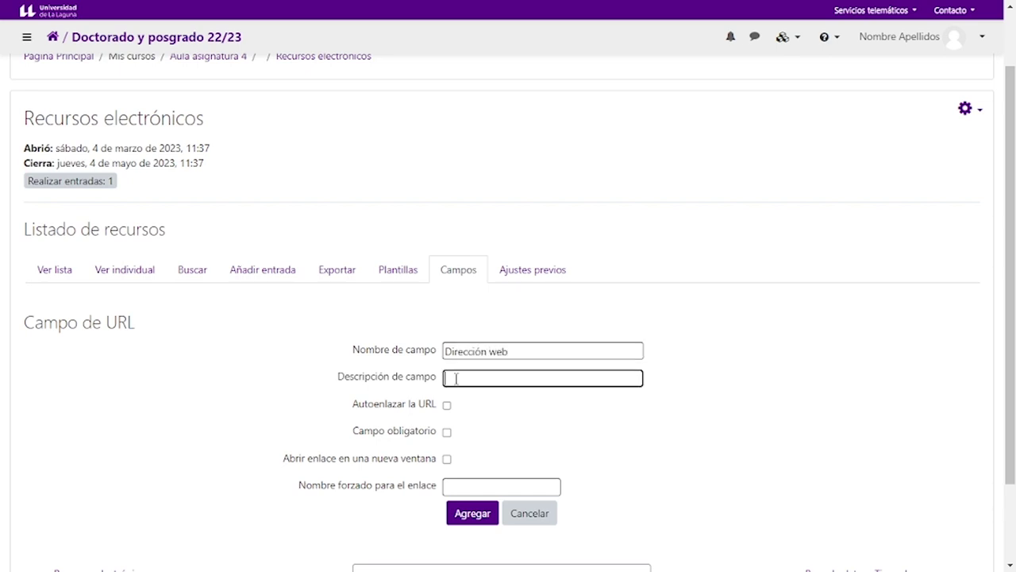
pyautogui.write('url')
pyautogui.click(446, 406)
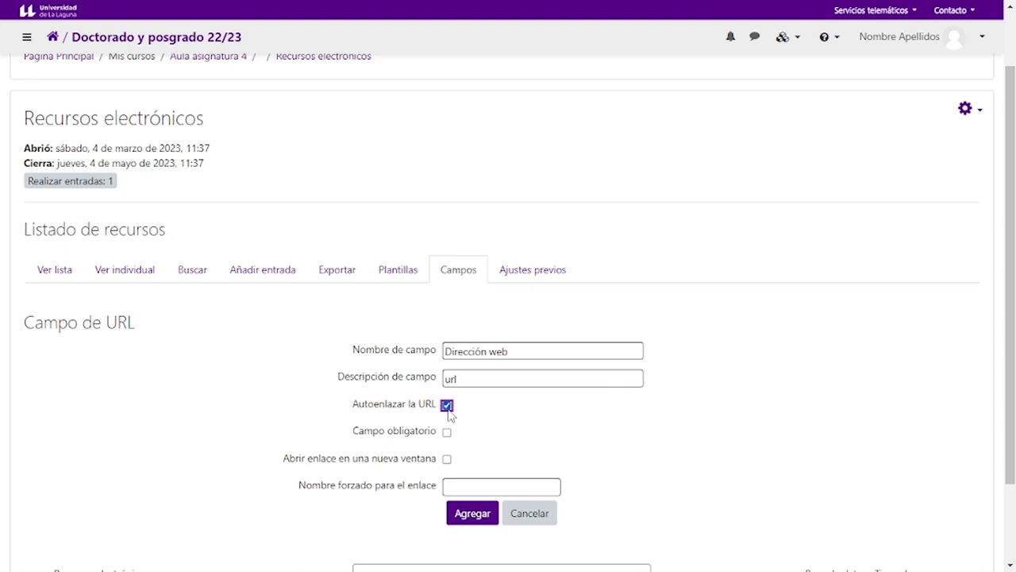
pyautogui.click(447, 432)
pyautogui.click(447, 459)
pyautogui.click(474, 515)
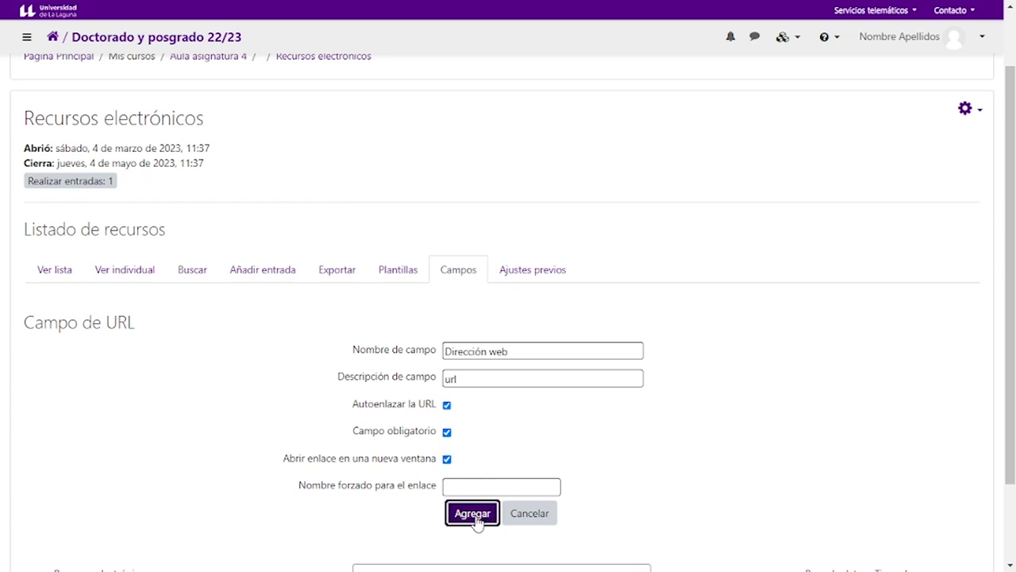
pyautogui.scroll(-2, 400, 510)
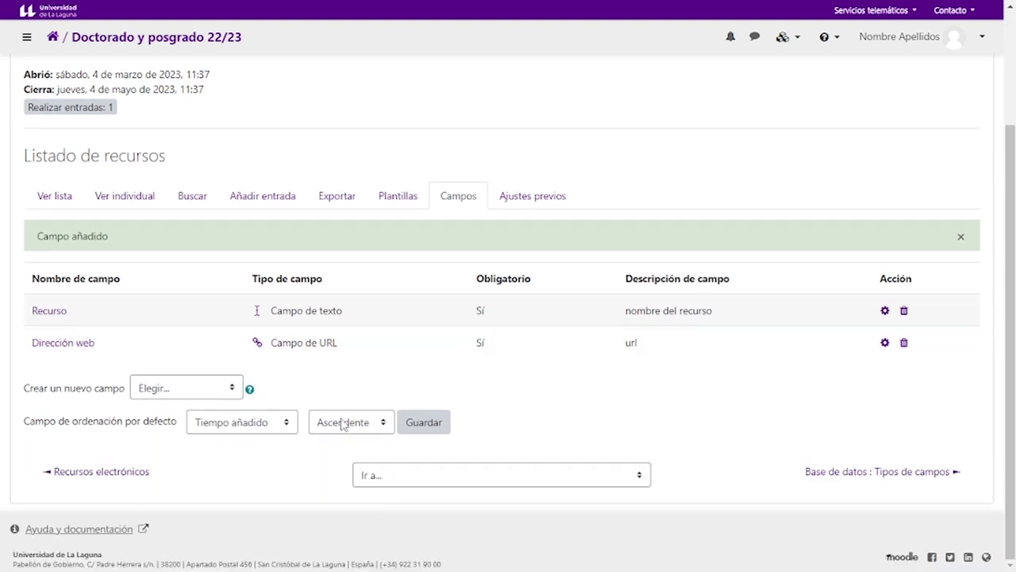